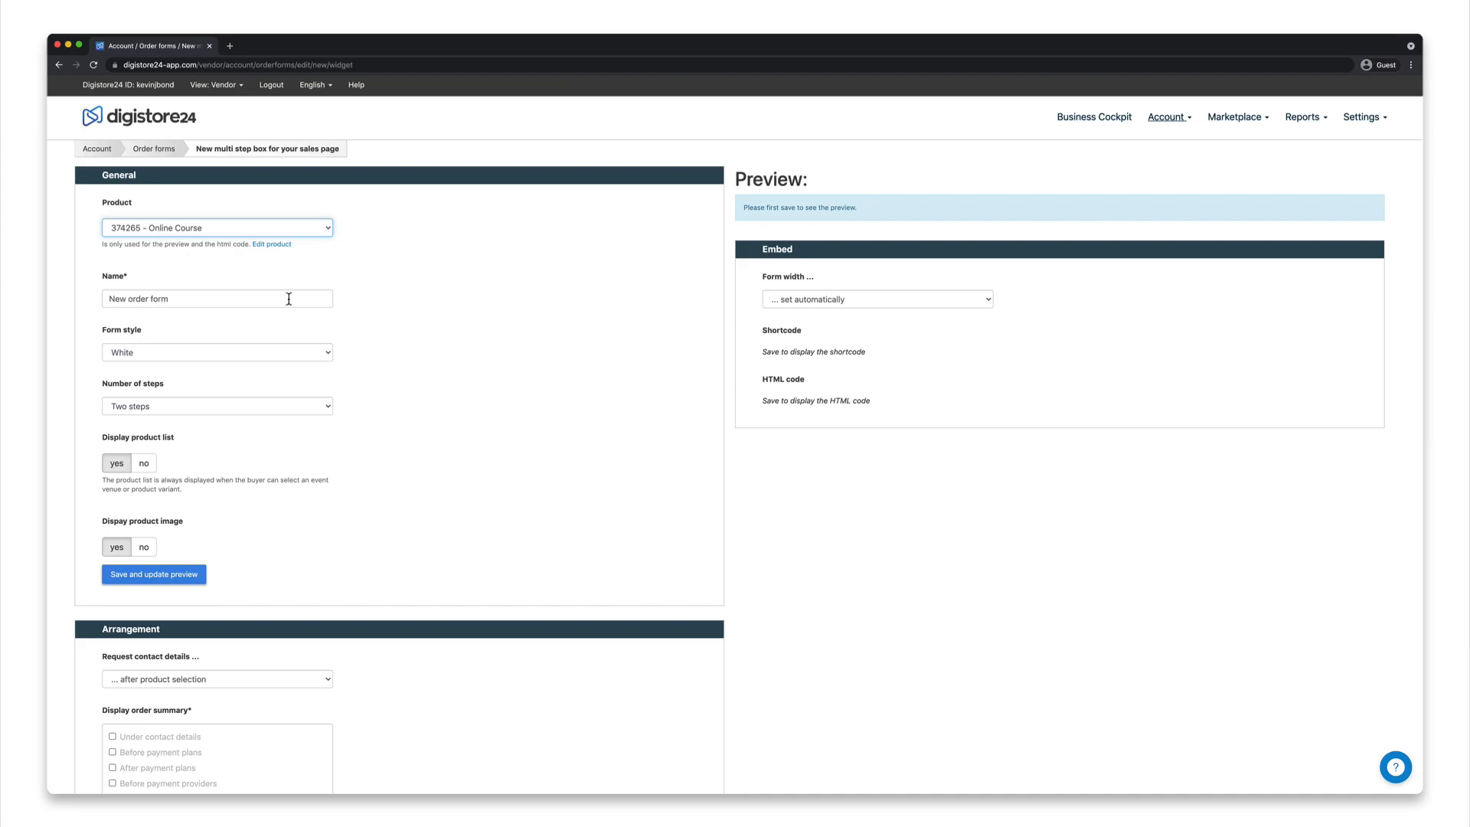
Name the order form "Multistep Form for Video".
{"action": "key", "text": "super+a"}
{"action": "type", "text": "Multistep Form for Video"}
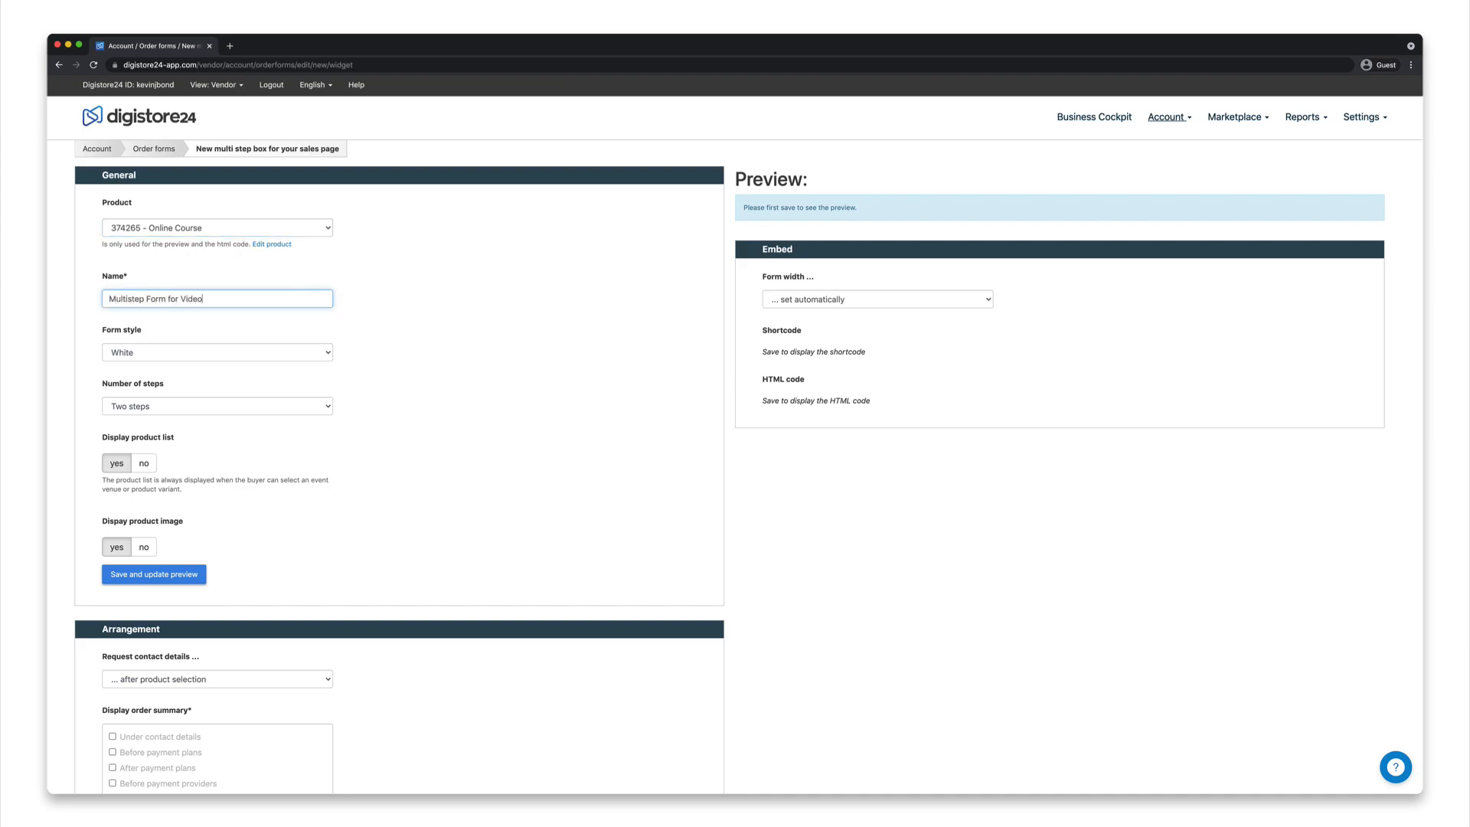
Keep prices displayed with the currency symbol and set the payment page and thank you page to open in a new tab.
{"action": "scroll", "coordinate": [734, 435], "scroll_direction": "down", "scroll_amount": 20}
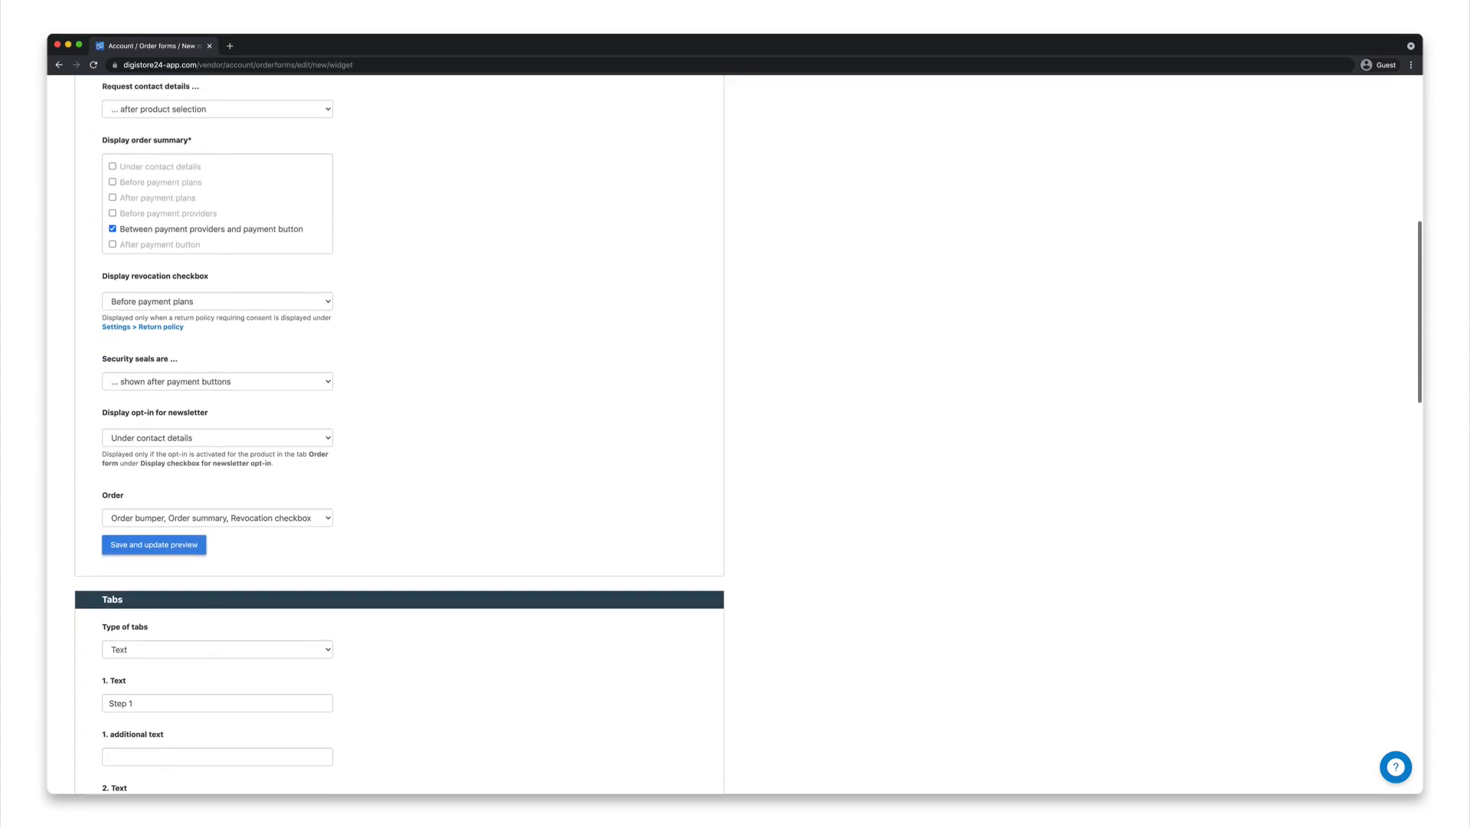
{"action": "scroll", "coordinate": [400, 435], "scroll_direction": "down", "scroll_amount": 7}
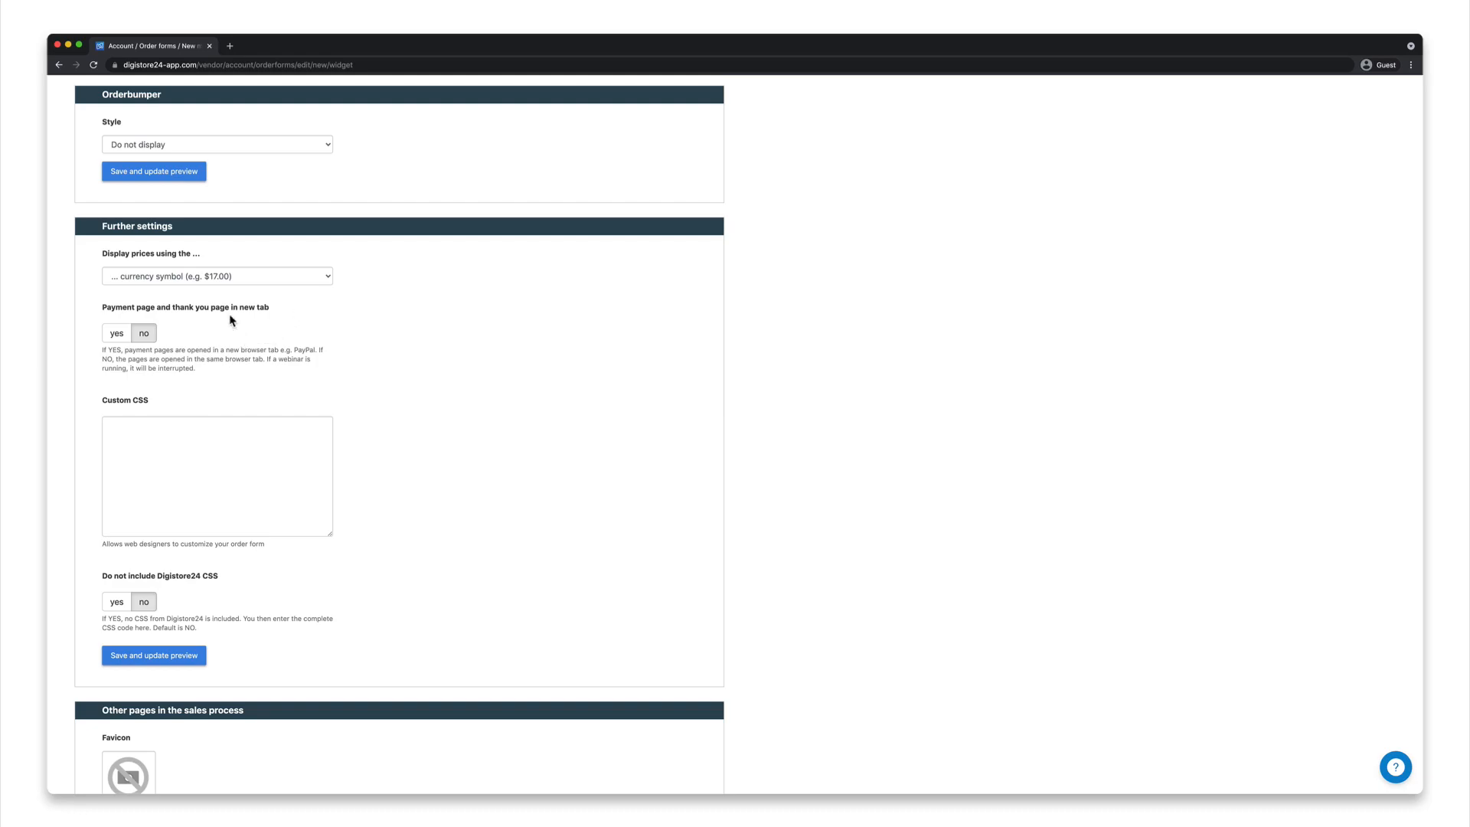
{"action": "left_click", "coordinate": [218, 278]}
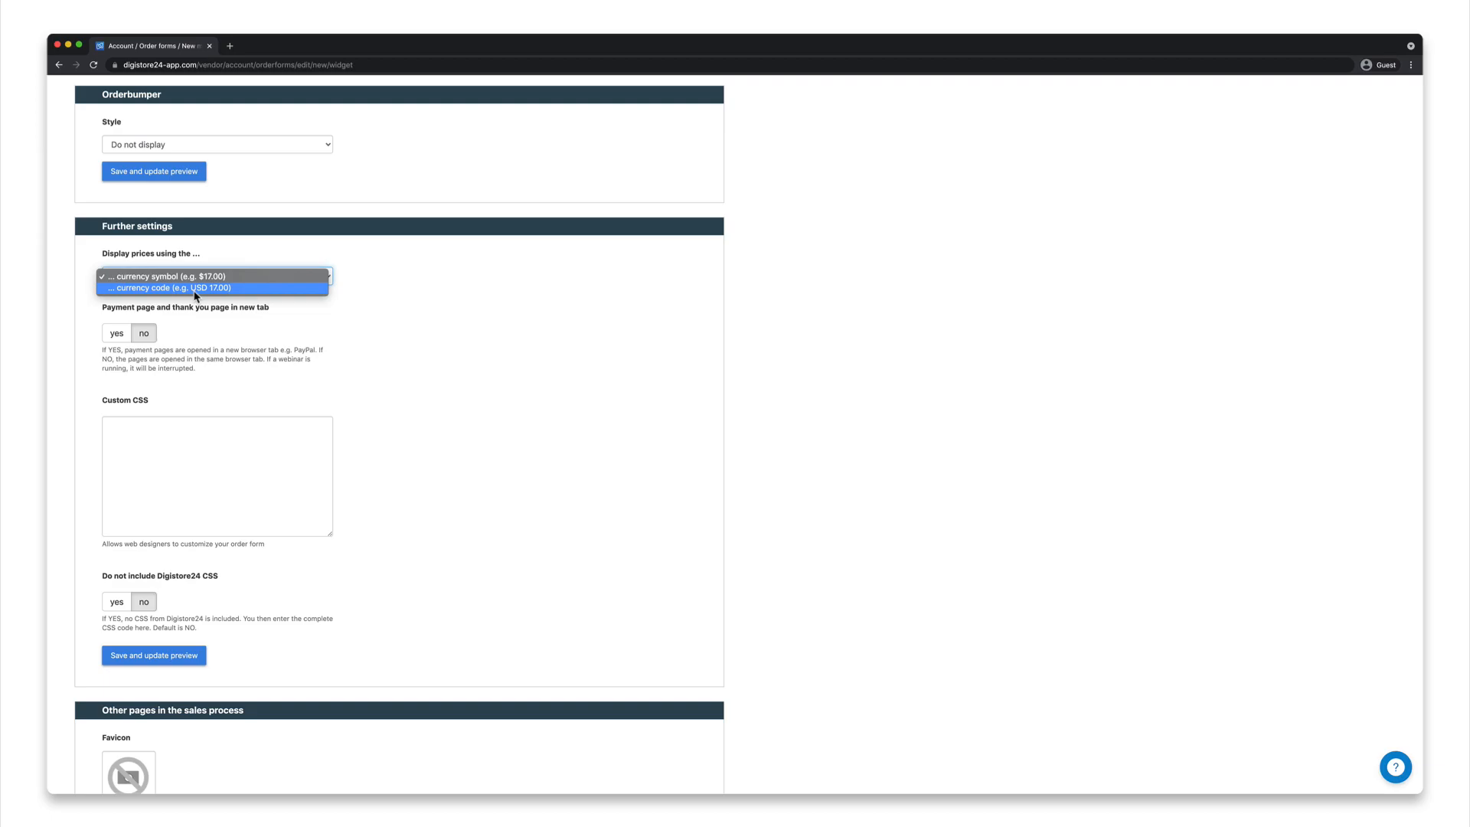
{"action": "left_click", "coordinate": [223, 322]}
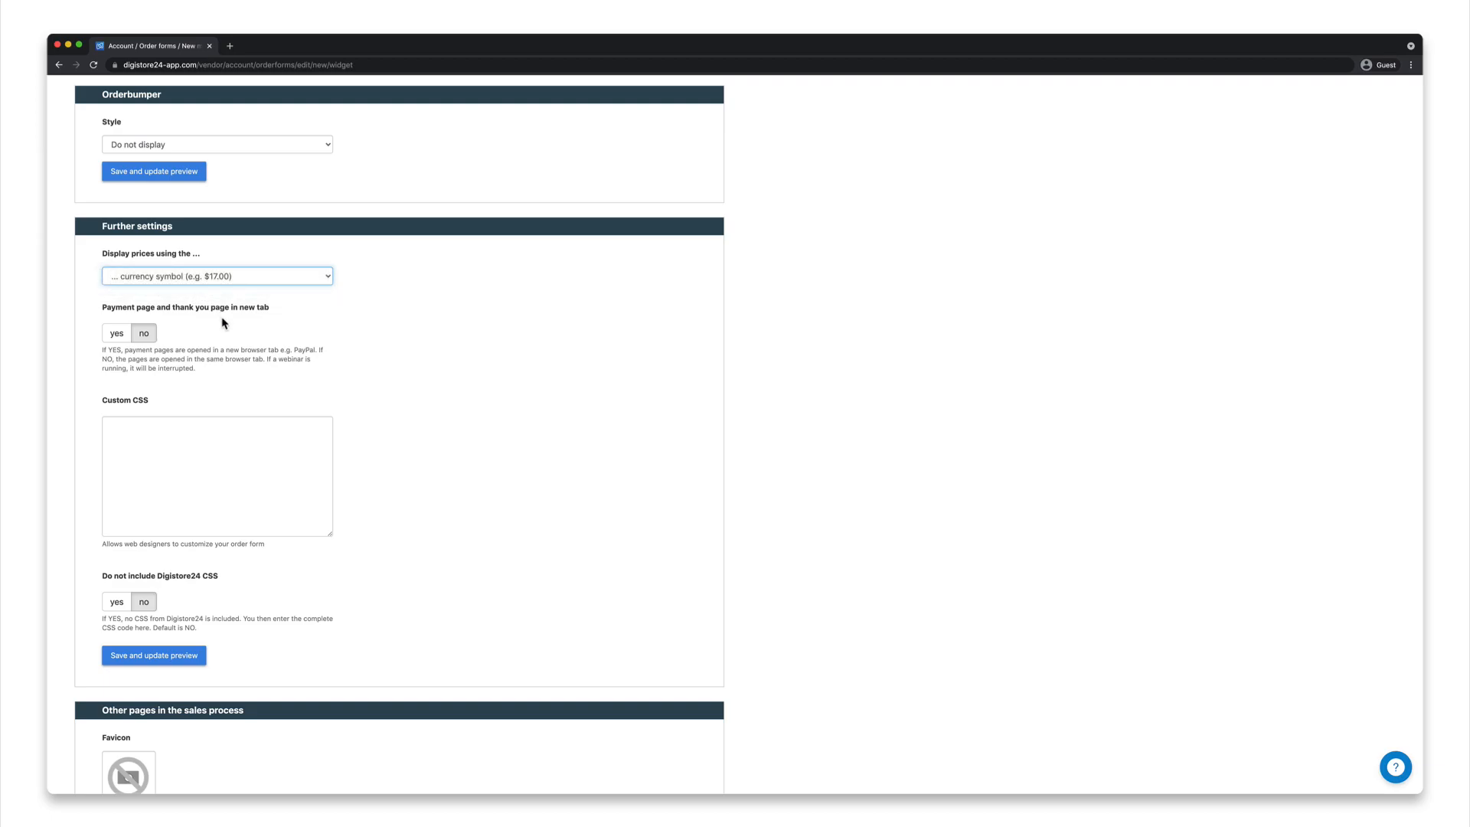
{"action": "left_click", "coordinate": [119, 337]}
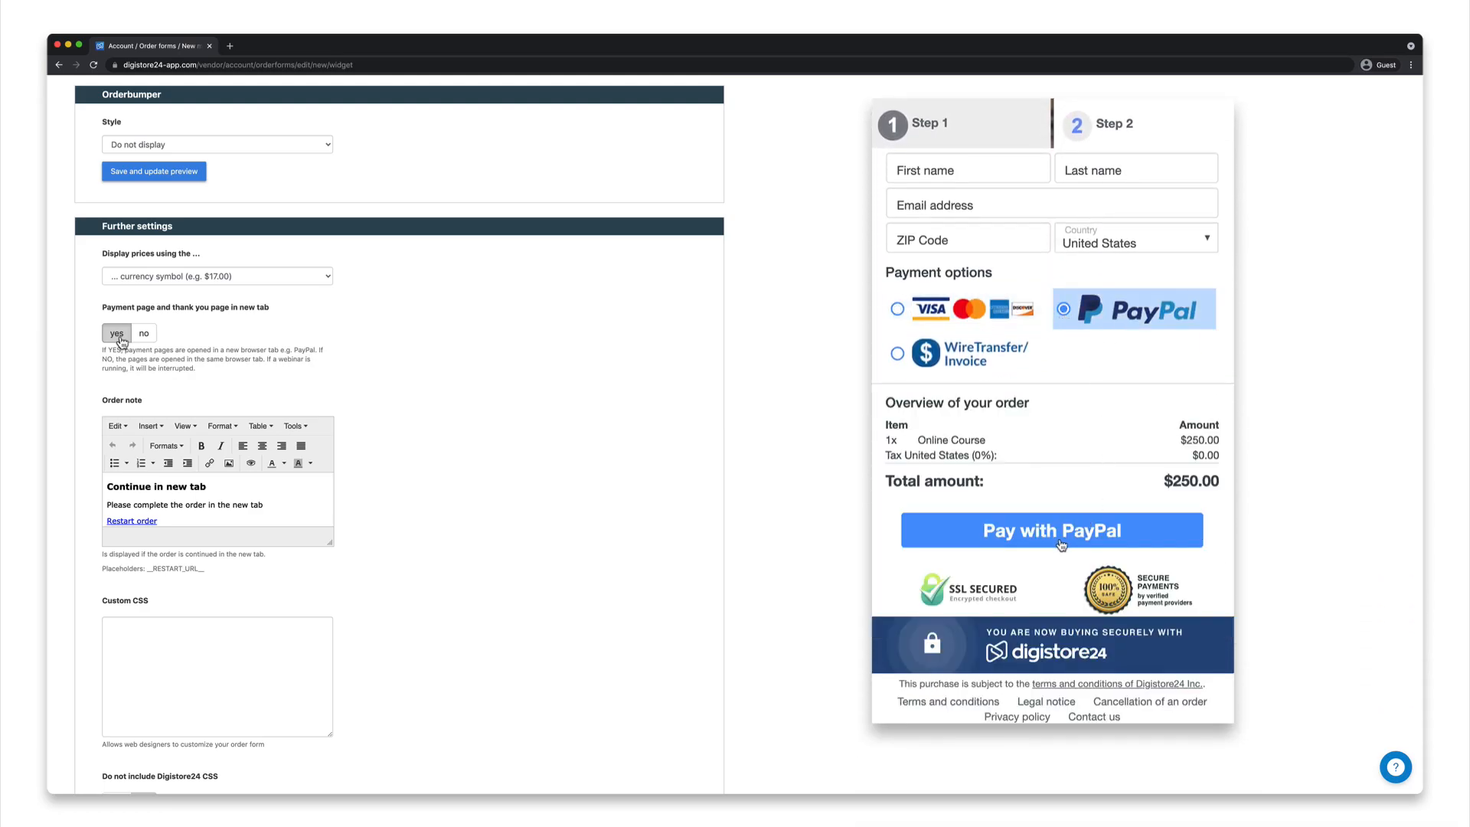
{"action": "scroll", "coordinate": [120, 339], "scroll_direction": "down", "scroll_amount": 3}
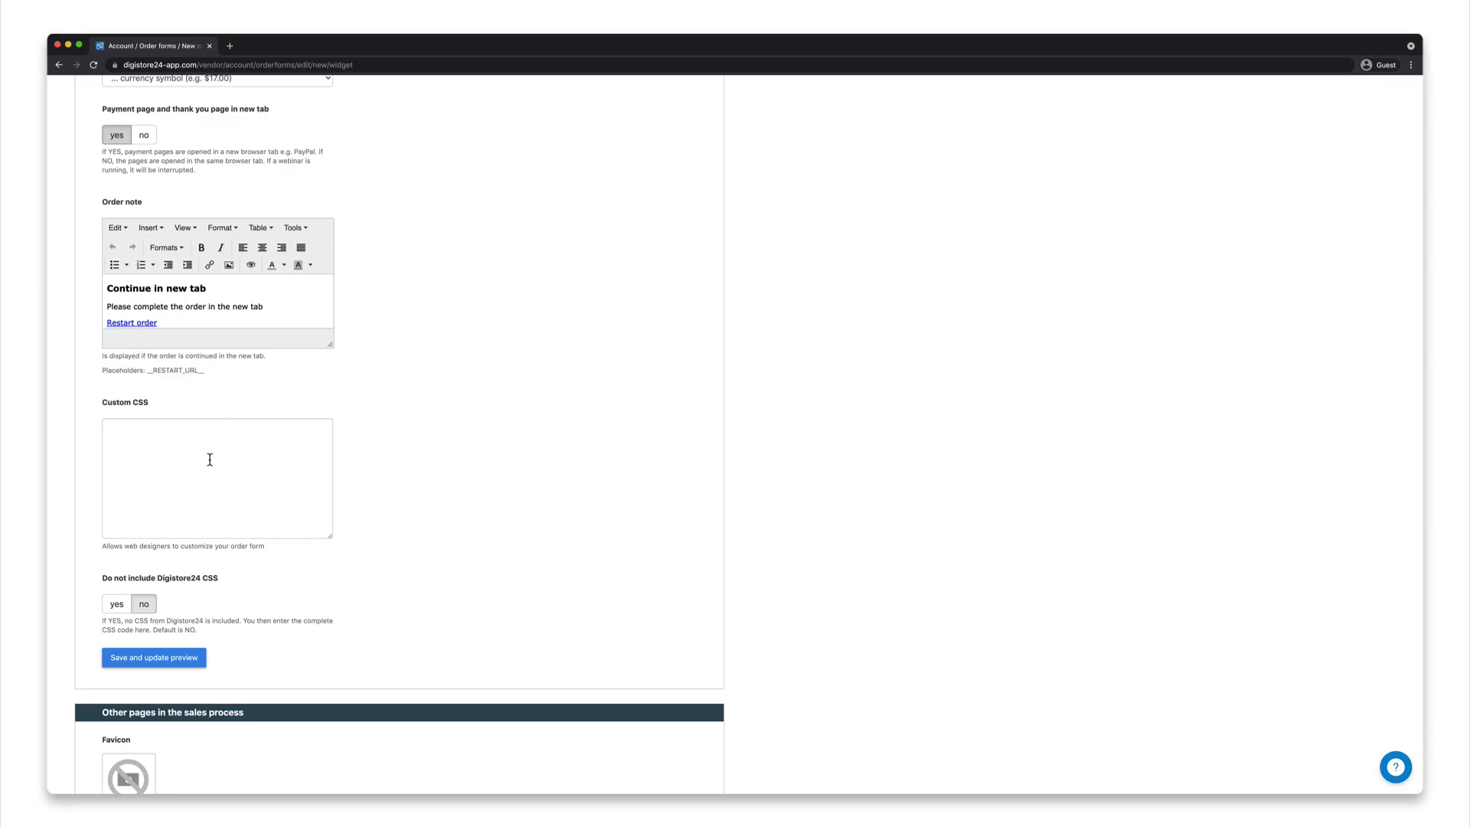
Choose the White form style and set the number of steps to Two steps.
{"action": "scroll", "coordinate": [210, 459], "scroll_direction": "up", "scroll_amount": 20}
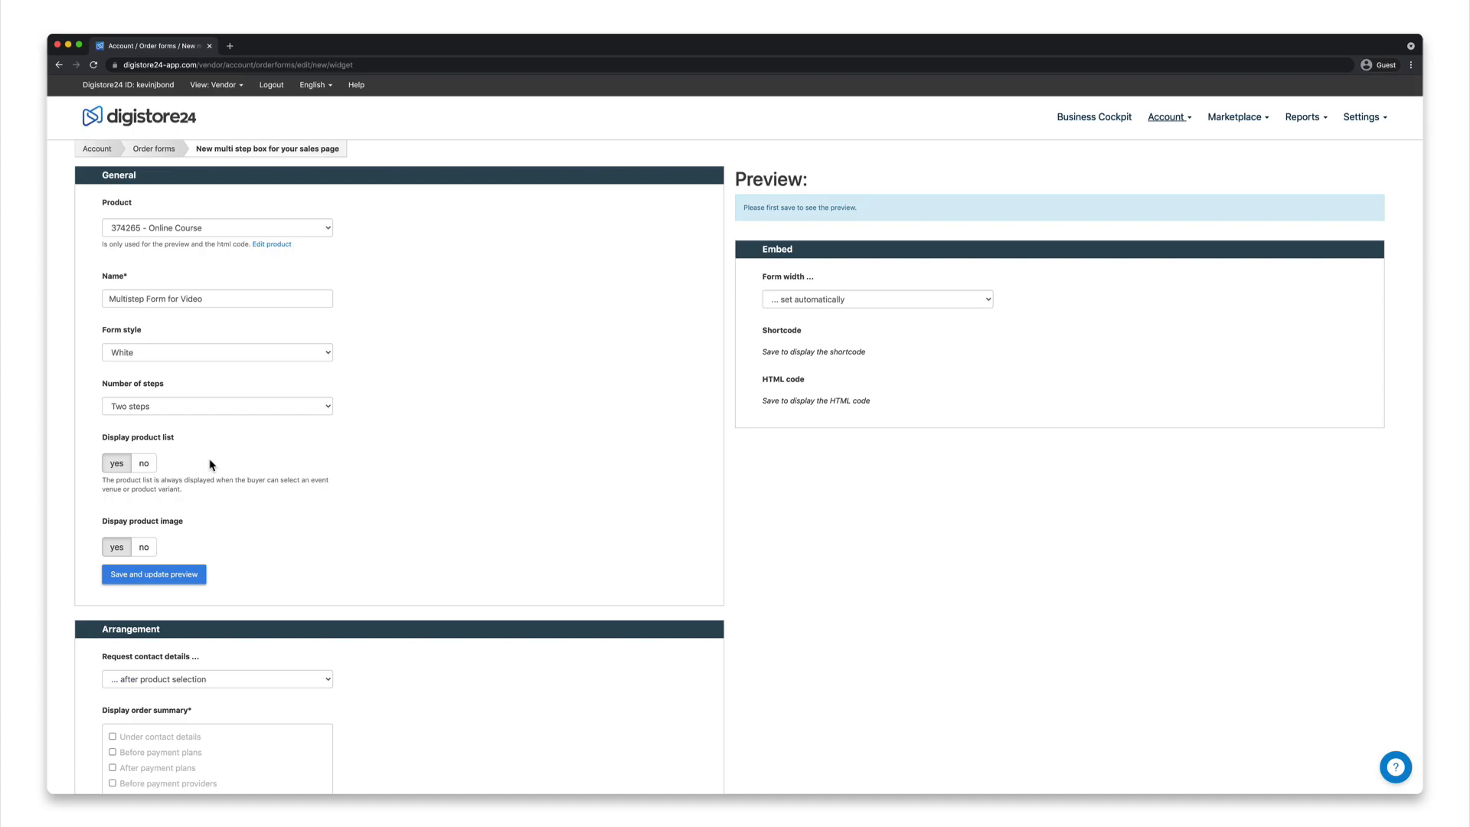
{"action": "left_click", "coordinate": [229, 359]}
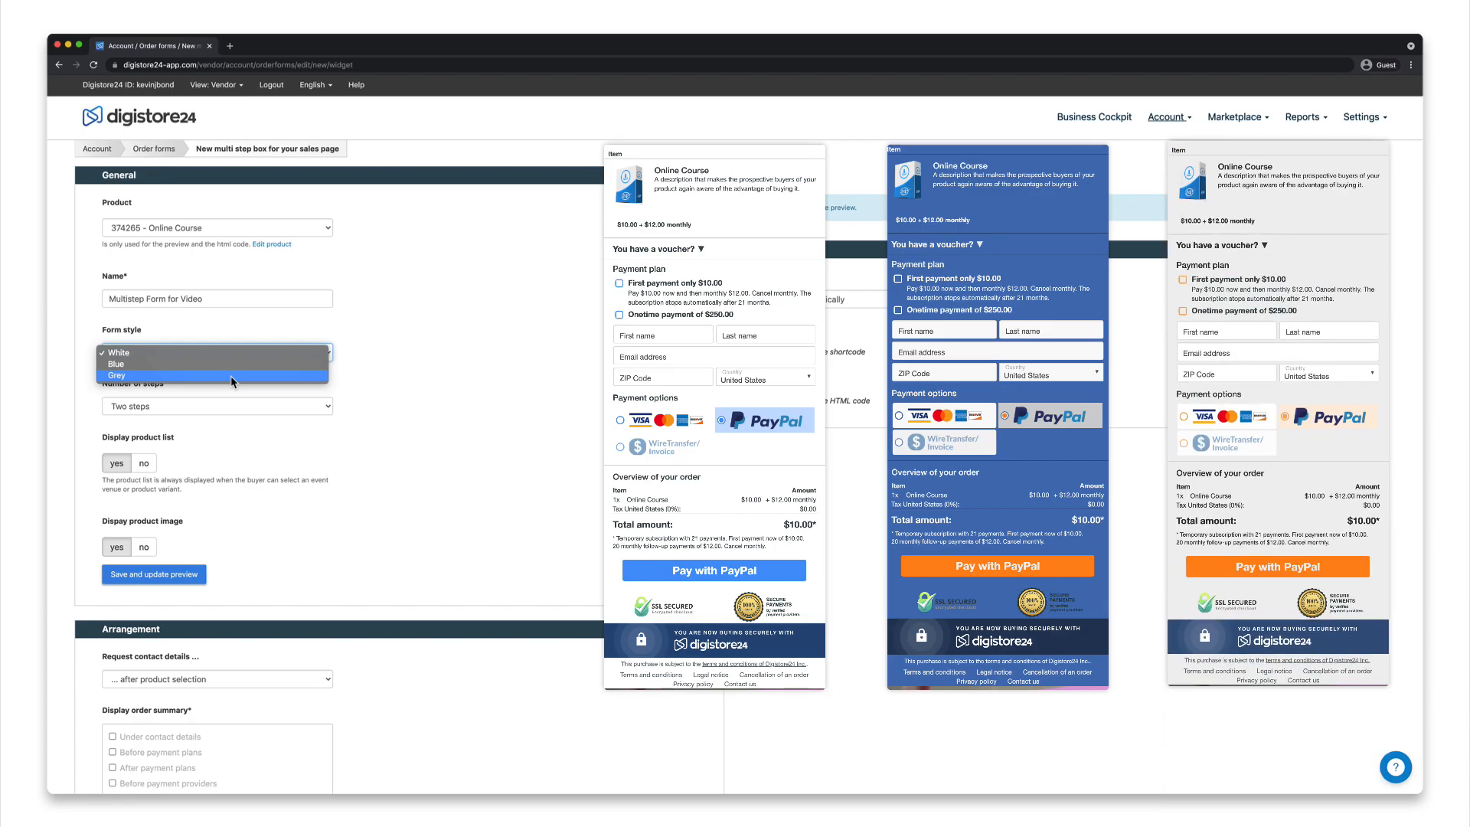
{"action": "left_click", "coordinate": [245, 355]}
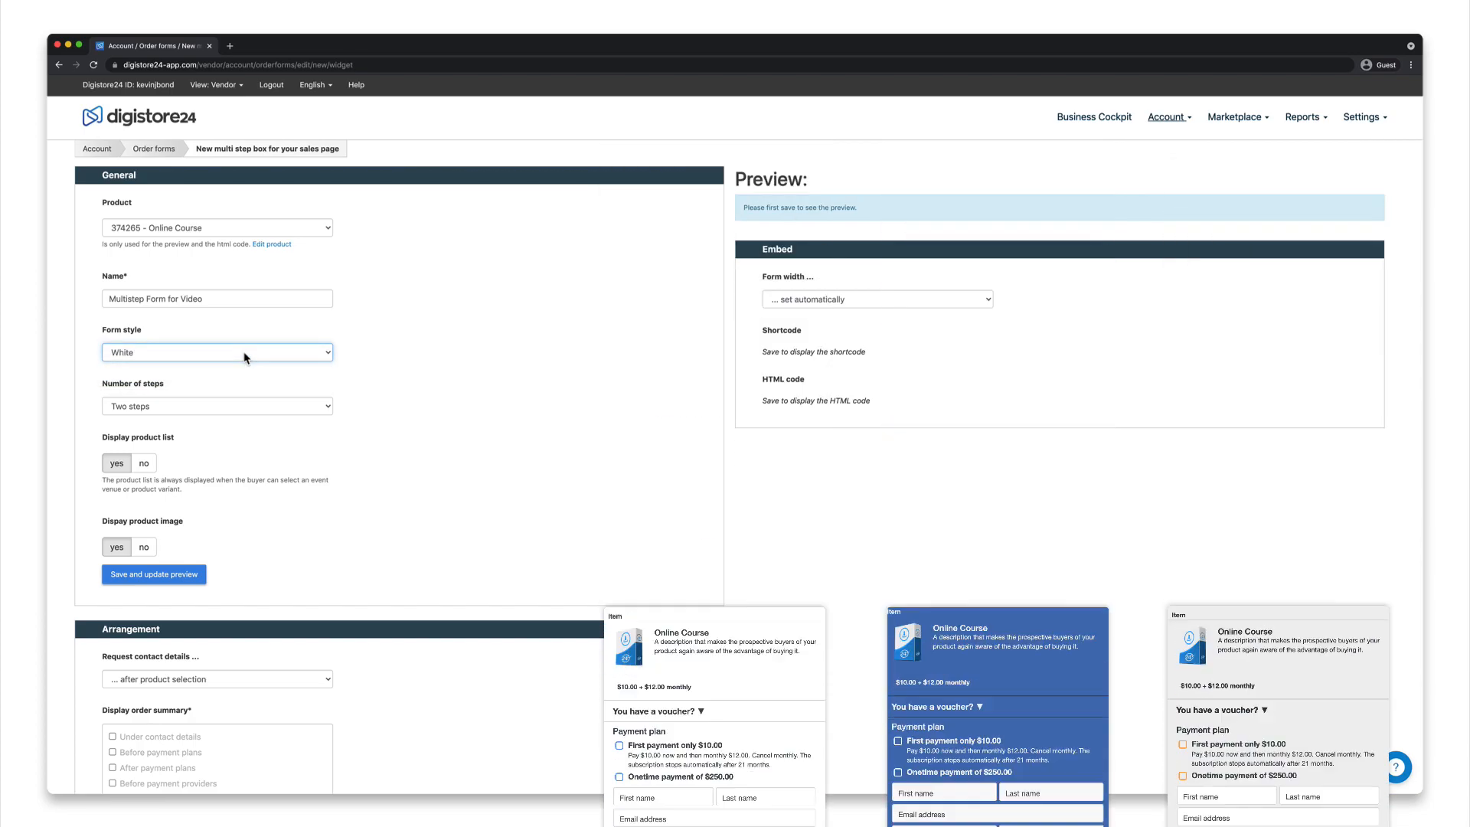
{"action": "left_click", "coordinate": [255, 408]}
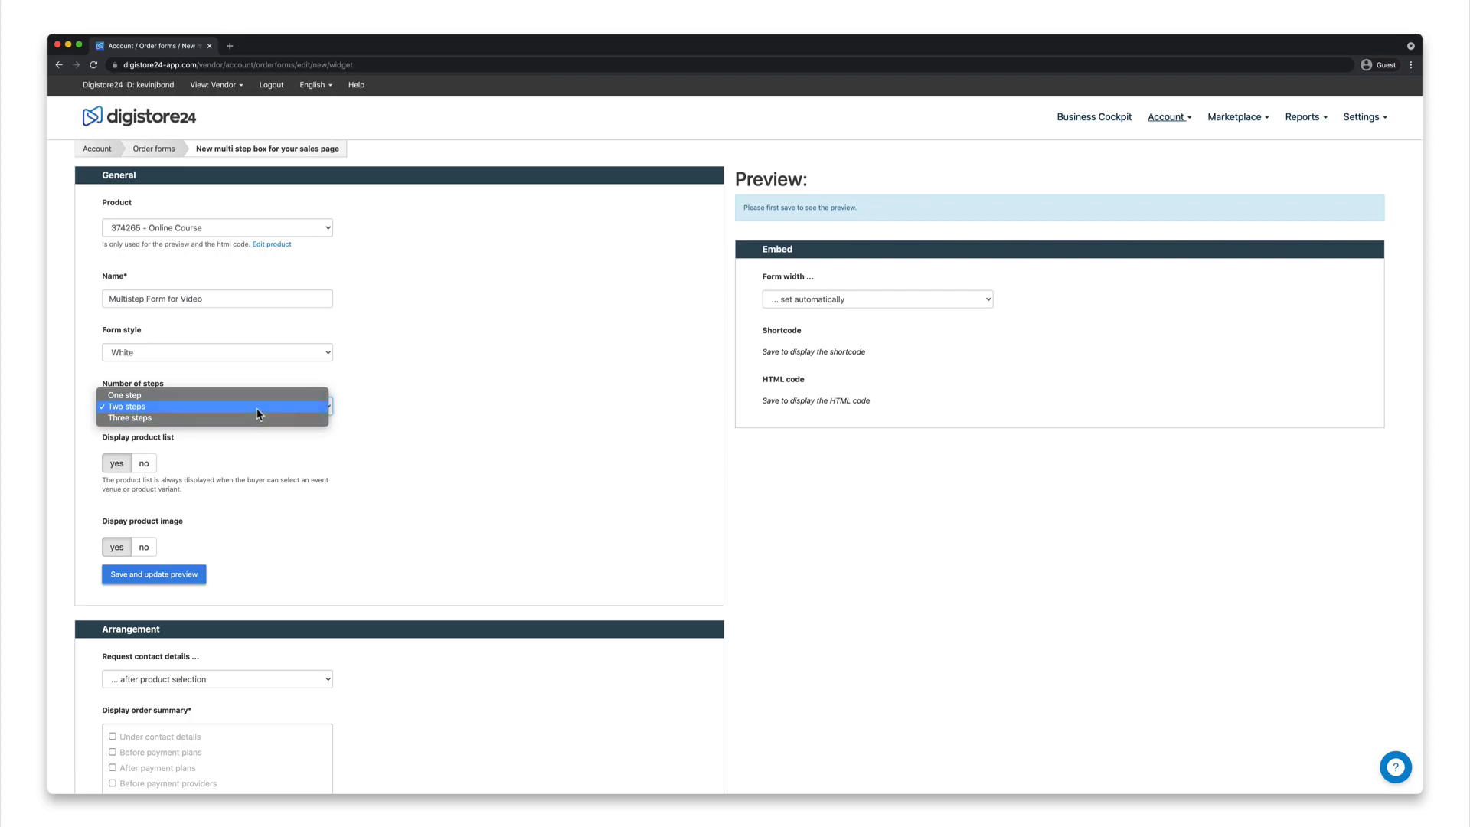
{"action": "left_click", "coordinate": [257, 414]}
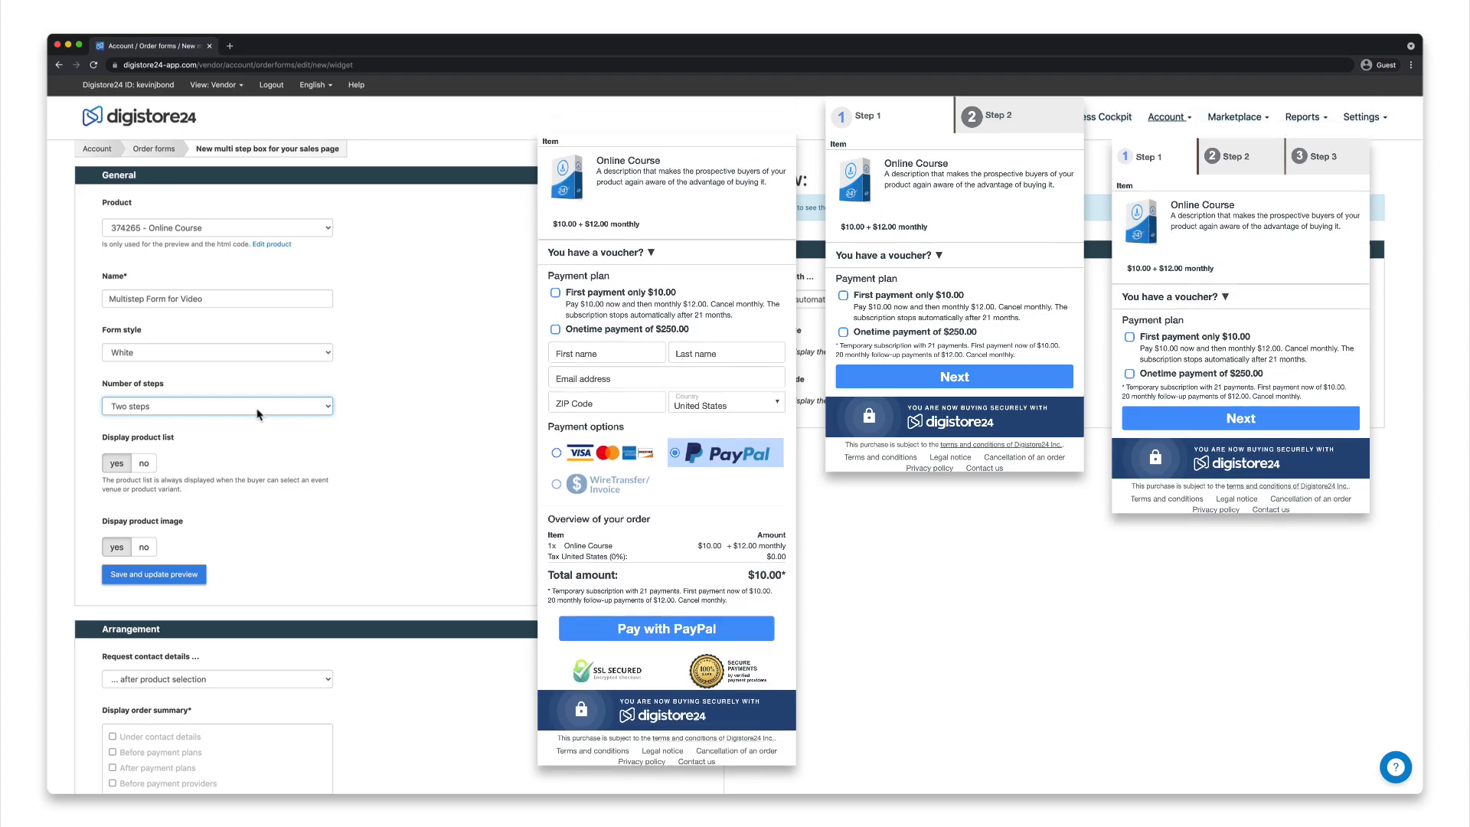
Keep the product list displayed and turn off the display of the product image.
{"action": "left_click", "coordinate": [144, 466]}
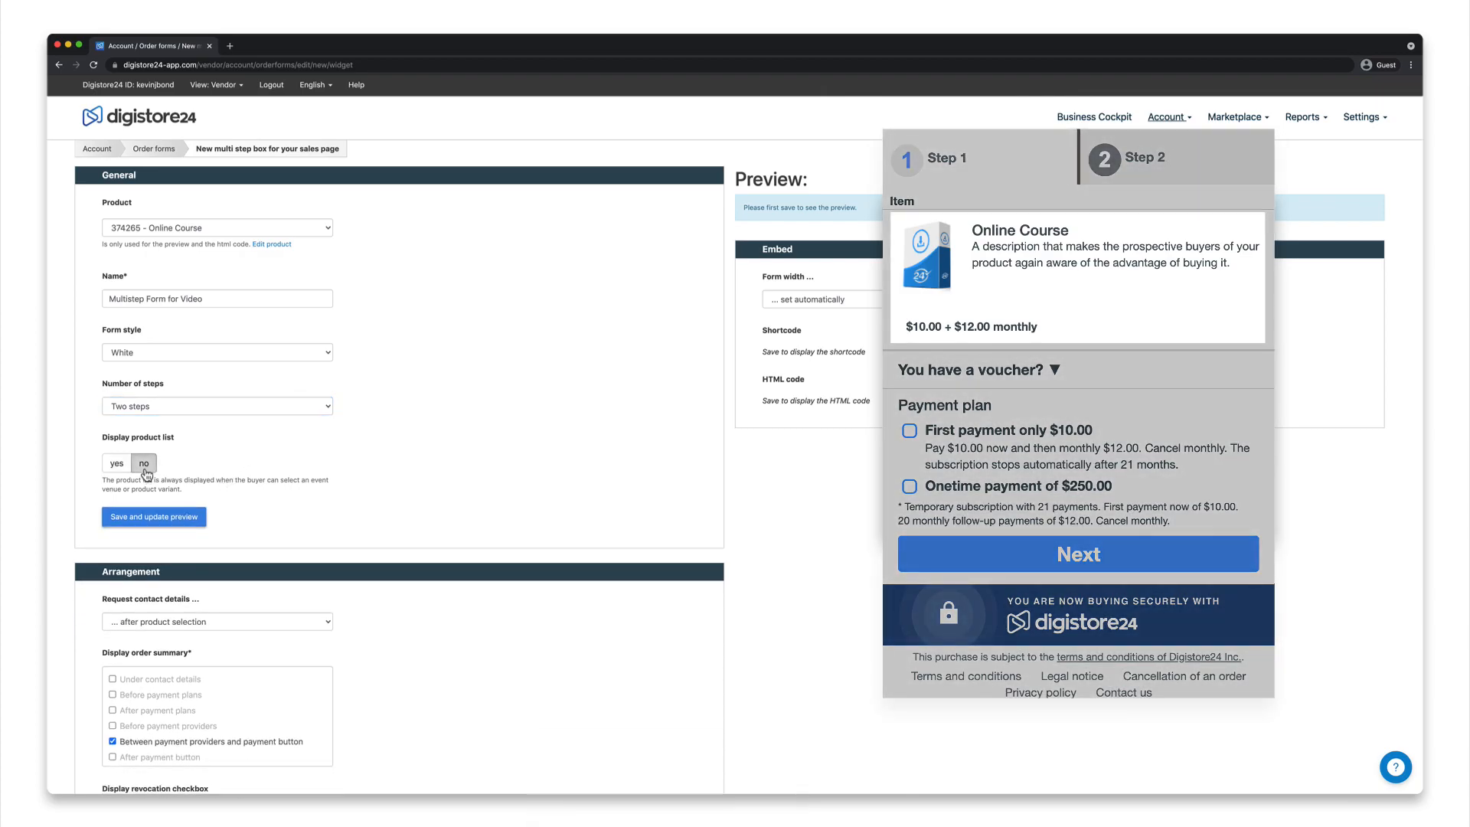
{"action": "left_click", "coordinate": [117, 467]}
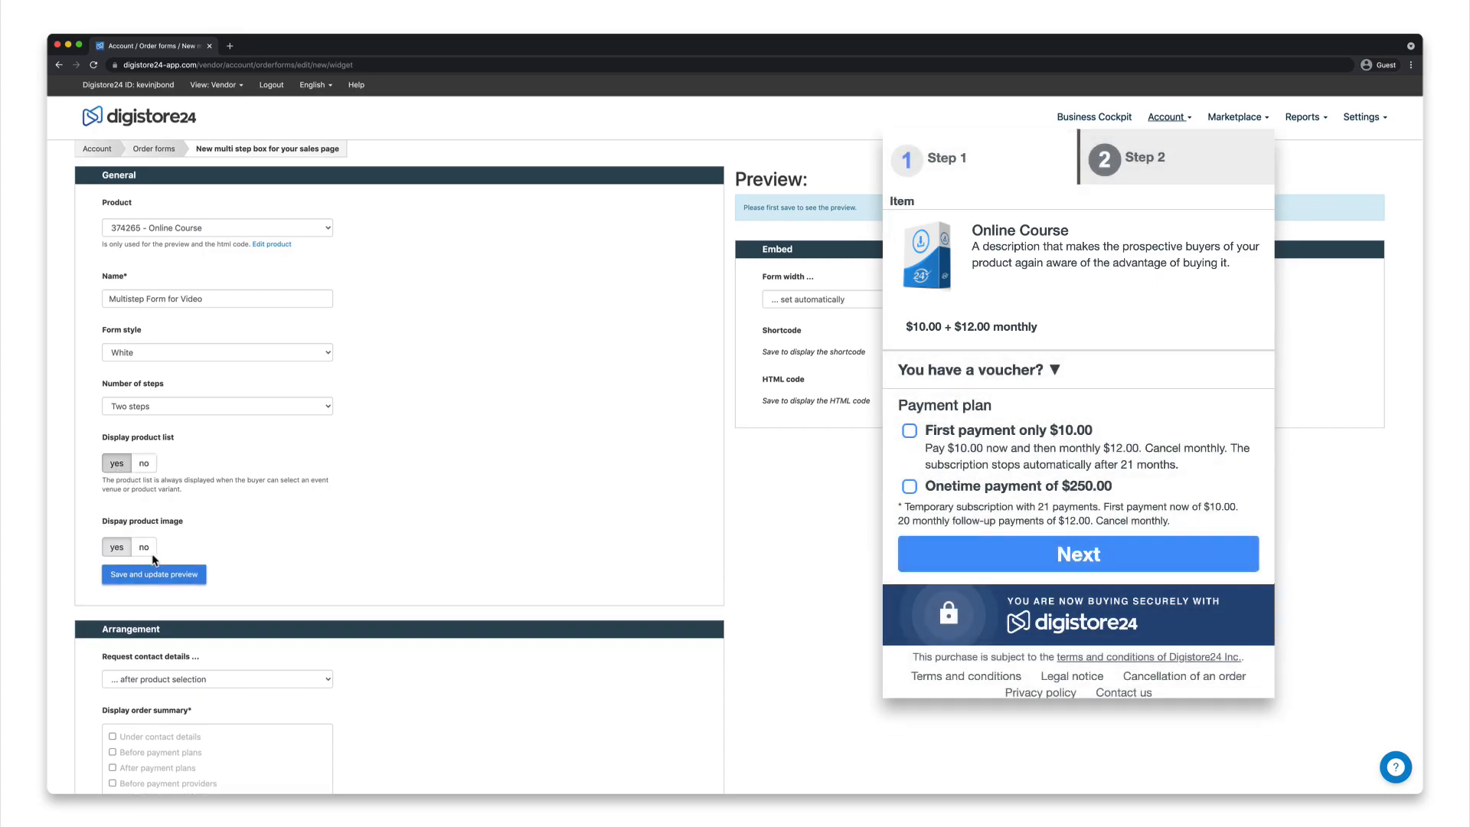
{"action": "left_click", "coordinate": [148, 552]}
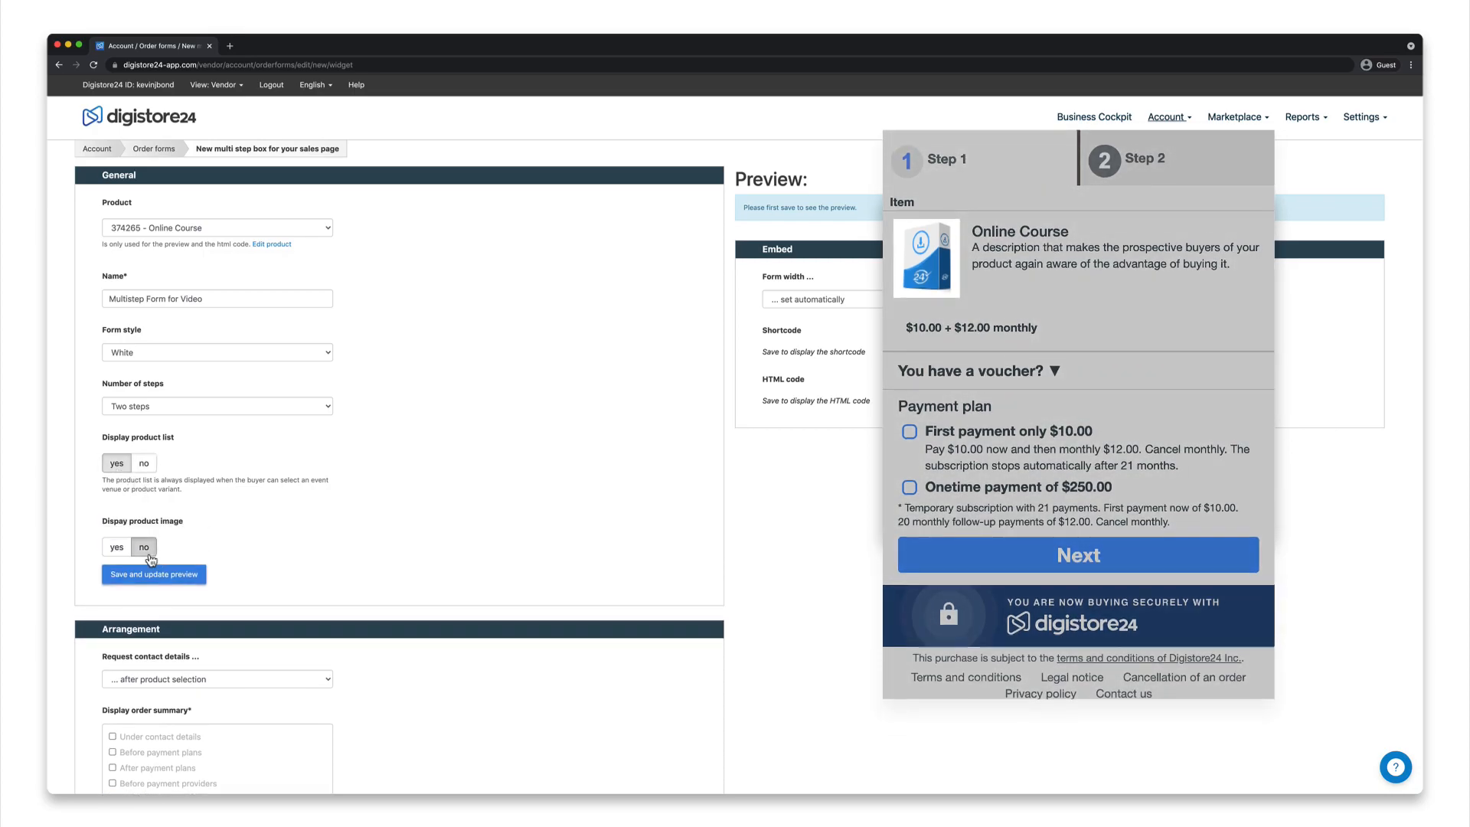
Set the arrangement order to "Order bumper, Order summary, Revocation checkbox".
{"action": "scroll", "coordinate": [151, 560], "scroll_direction": "down", "scroll_amount": 4}
{"action": "scroll", "coordinate": [151, 560], "scroll_direction": "down", "scroll_amount": 2}
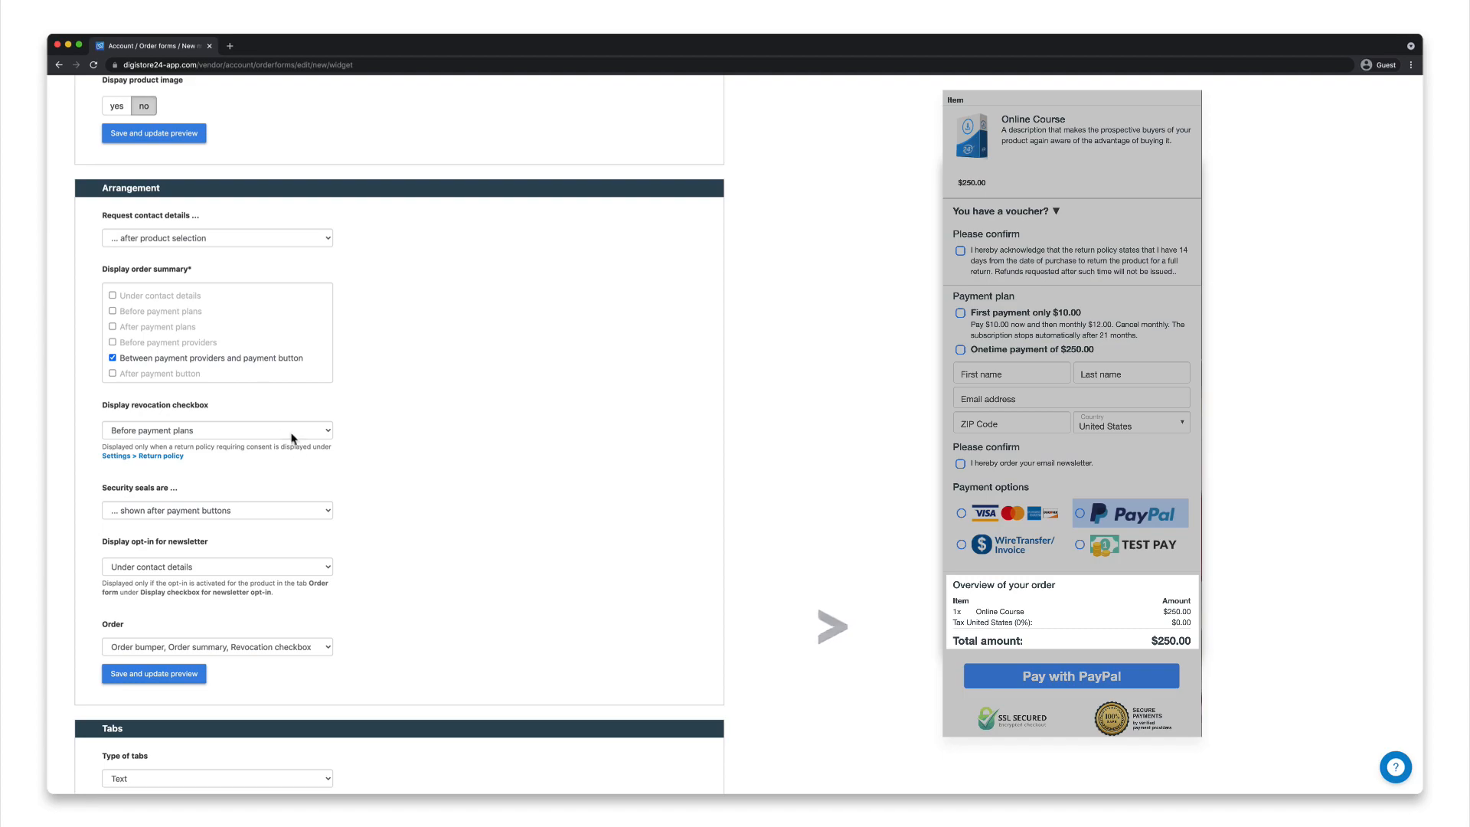
{"action": "left_click", "coordinate": [279, 646]}
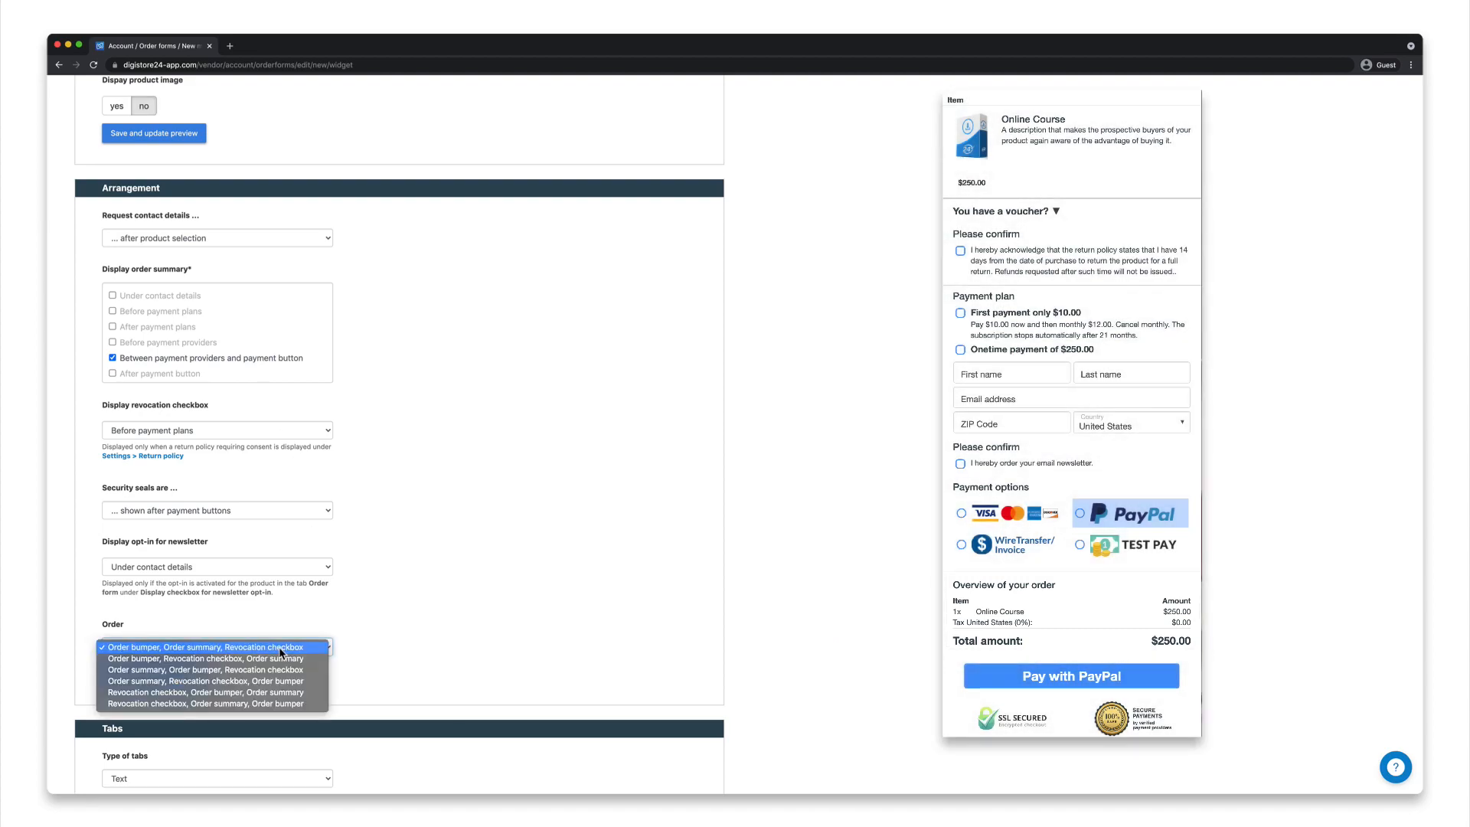
{"action": "left_click", "coordinate": [280, 650]}
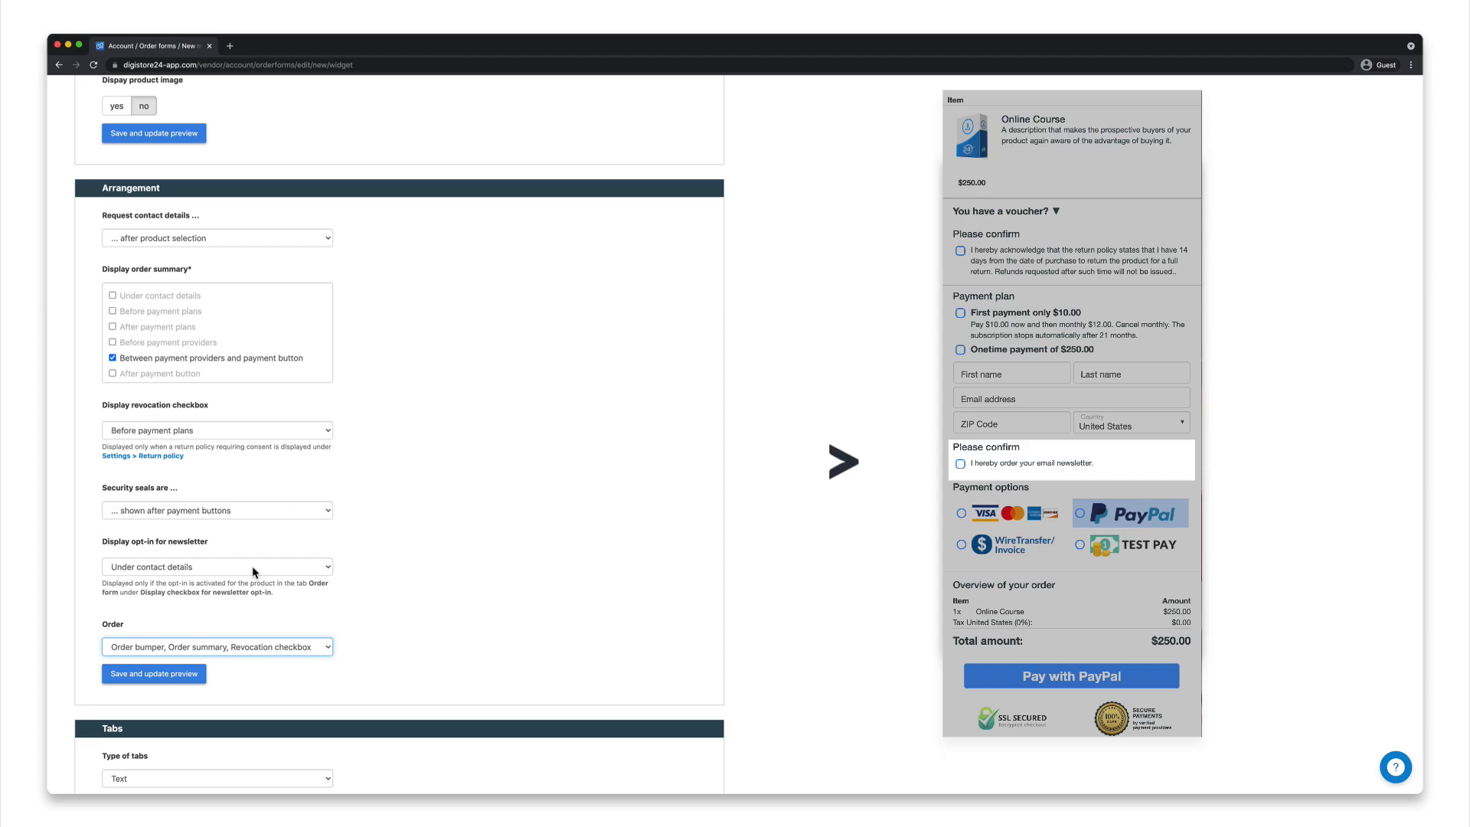
Enter "Additional Text" as the additional text of the first tab.
{"action": "scroll", "coordinate": [255, 573], "scroll_direction": "down", "scroll_amount": 5}
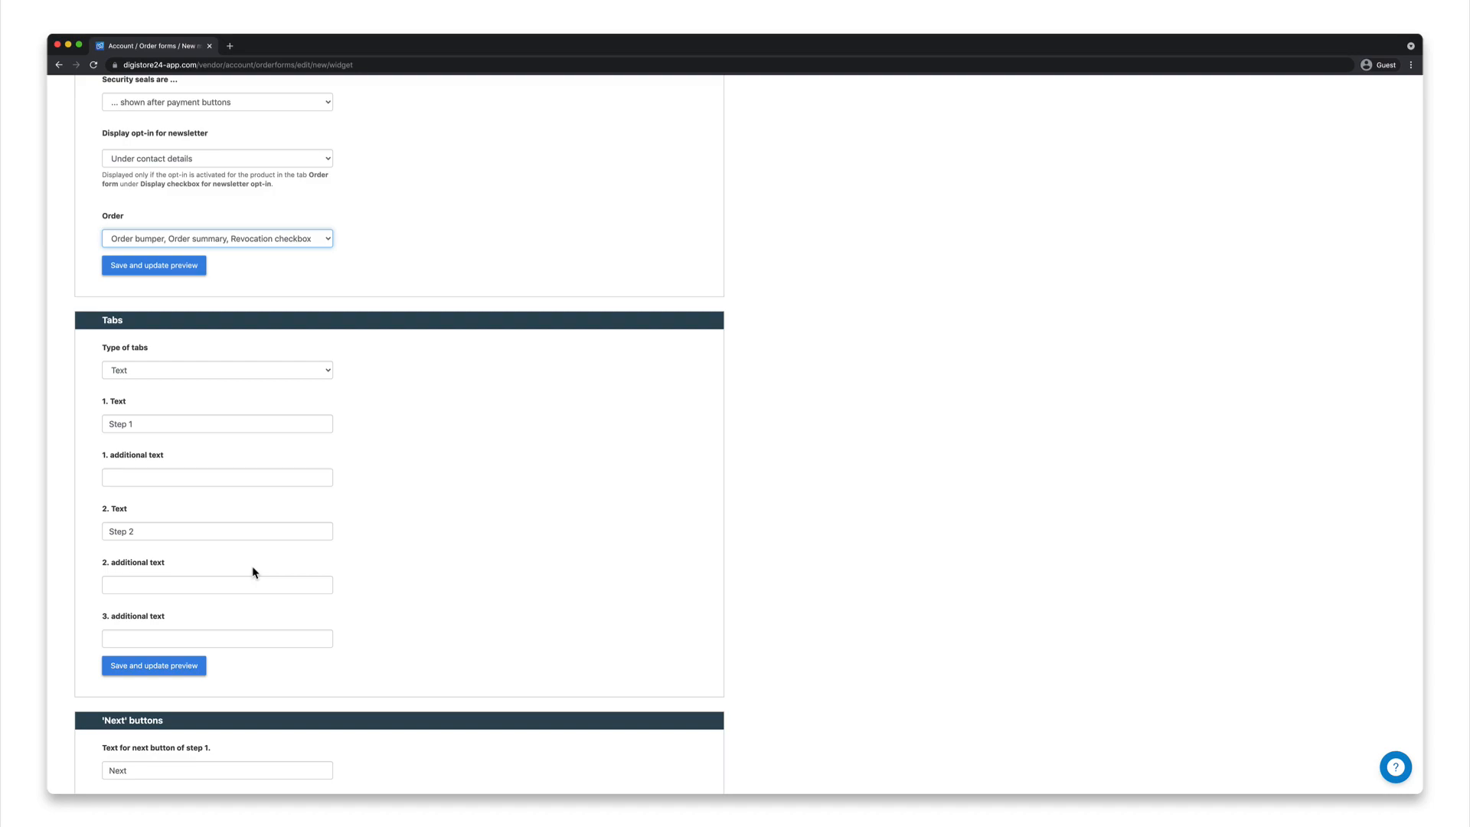
{"action": "left_click", "coordinate": [252, 477]}
{"action": "type", "text": "Additional Text"}
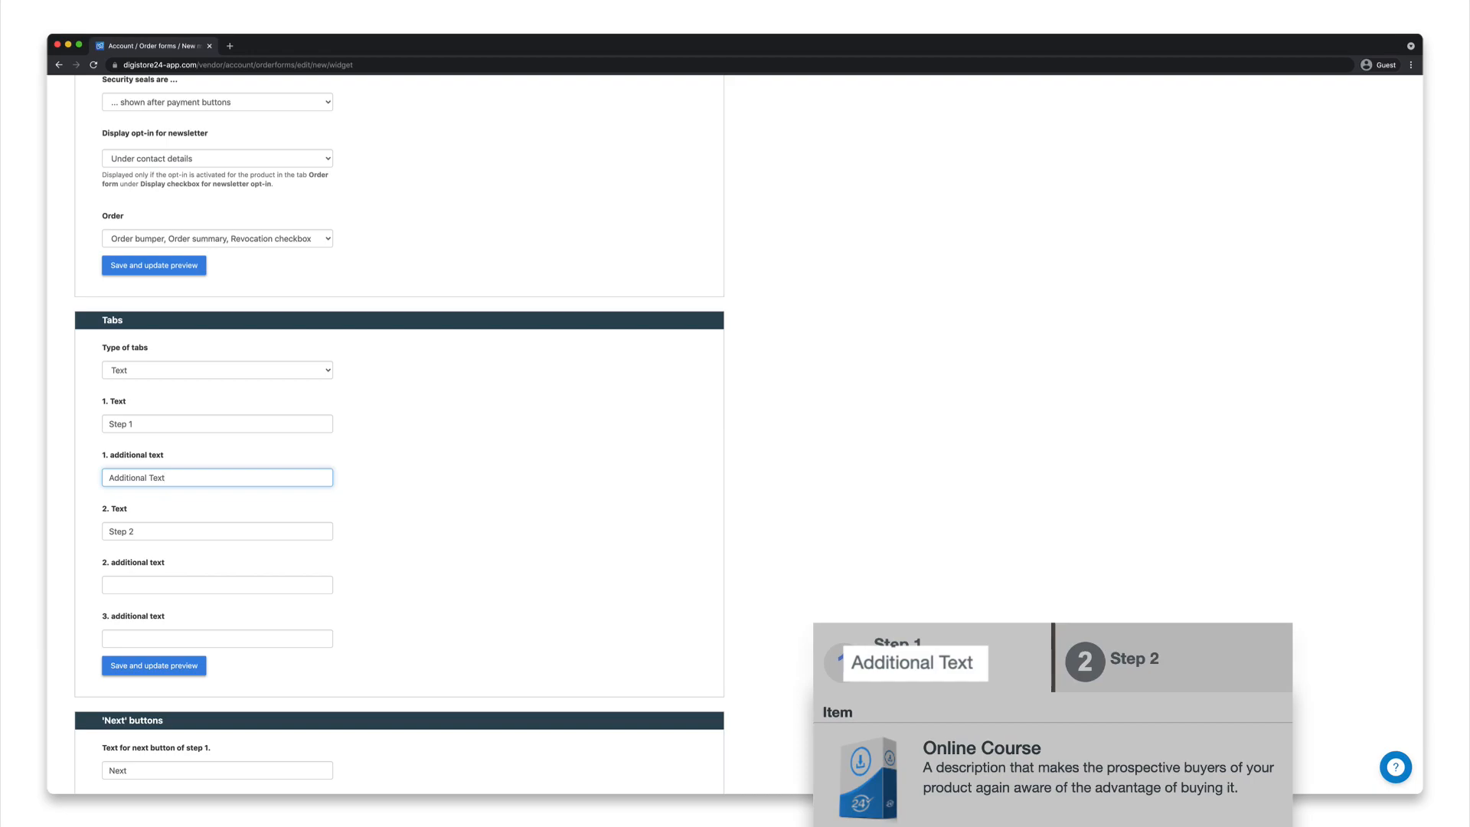
Enter "Additional Text" as the additional text for the next button of step 1.
{"action": "scroll", "coordinate": [398, 451], "scroll_direction": "down", "scroll_amount": 5}
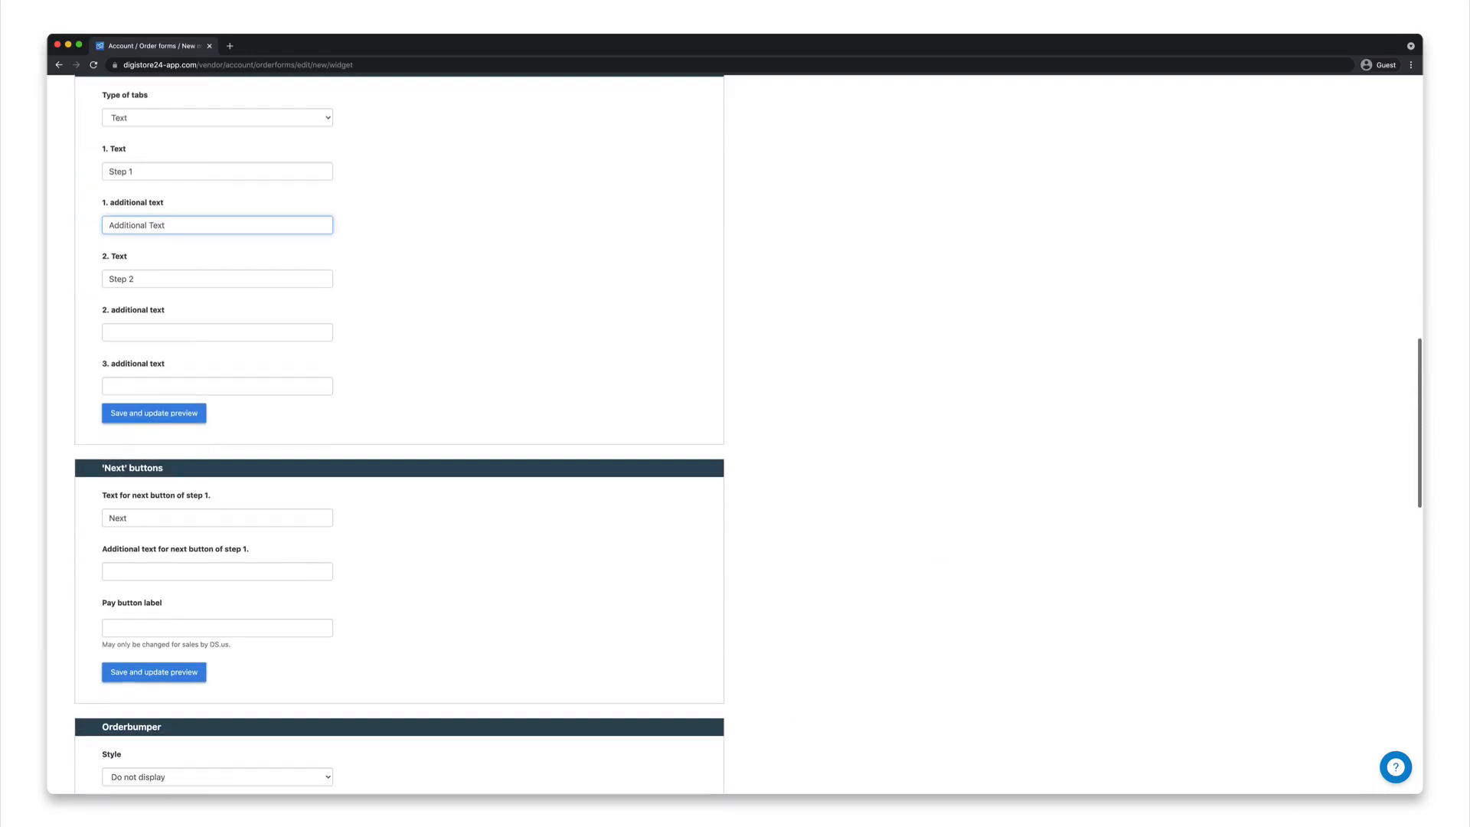
{"action": "left_click", "coordinate": [272, 519]}
{"action": "type", "text": "Additional Text"}
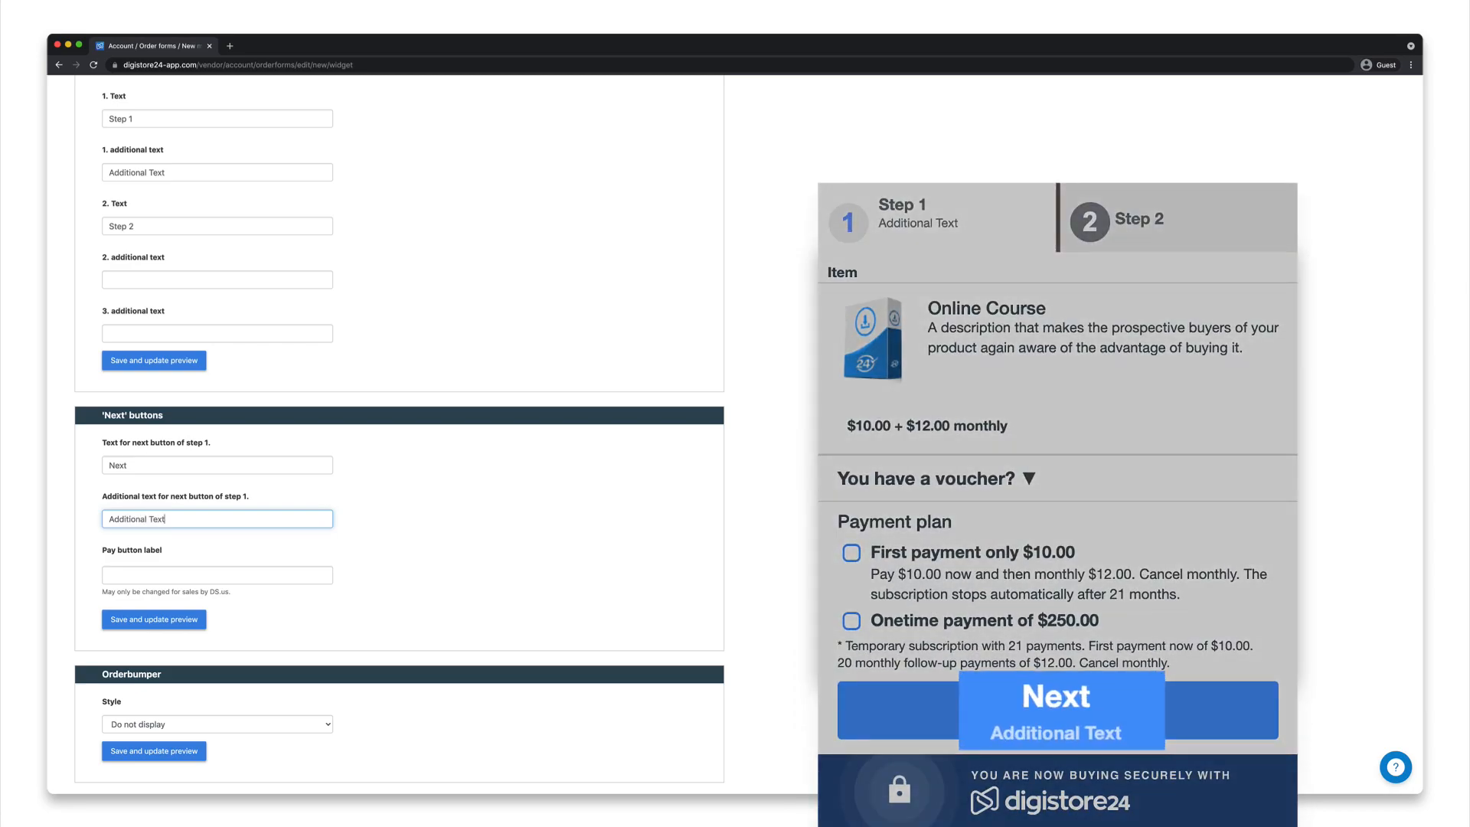
Give the orderbumper the Dashed frame style and position it between payment providers and payment button.
{"action": "scroll", "coordinate": [399, 437], "scroll_direction": "down", "scroll_amount": 4}
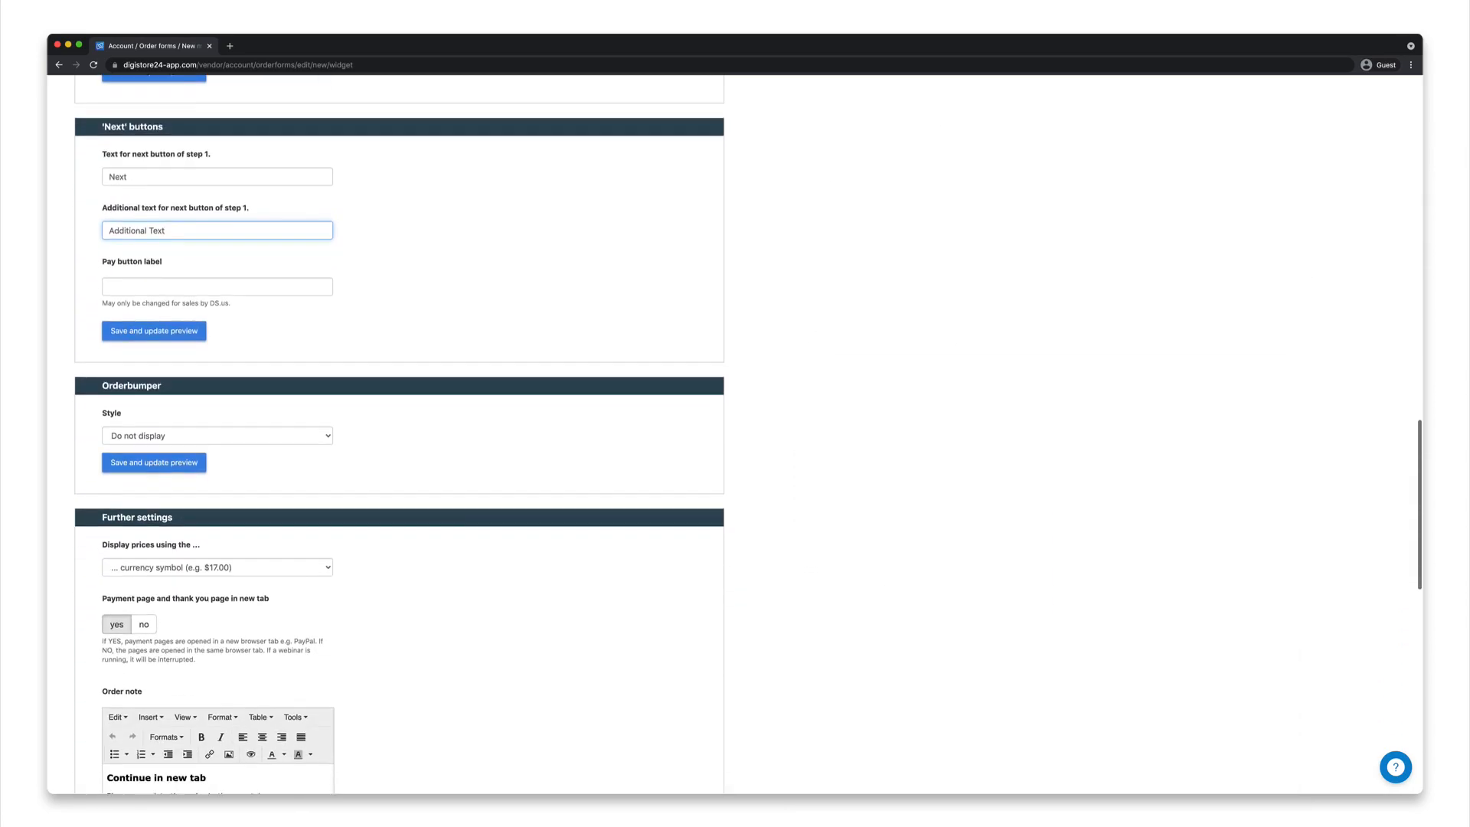
{"action": "scroll", "coordinate": [398, 437], "scroll_direction": "down", "scroll_amount": 1}
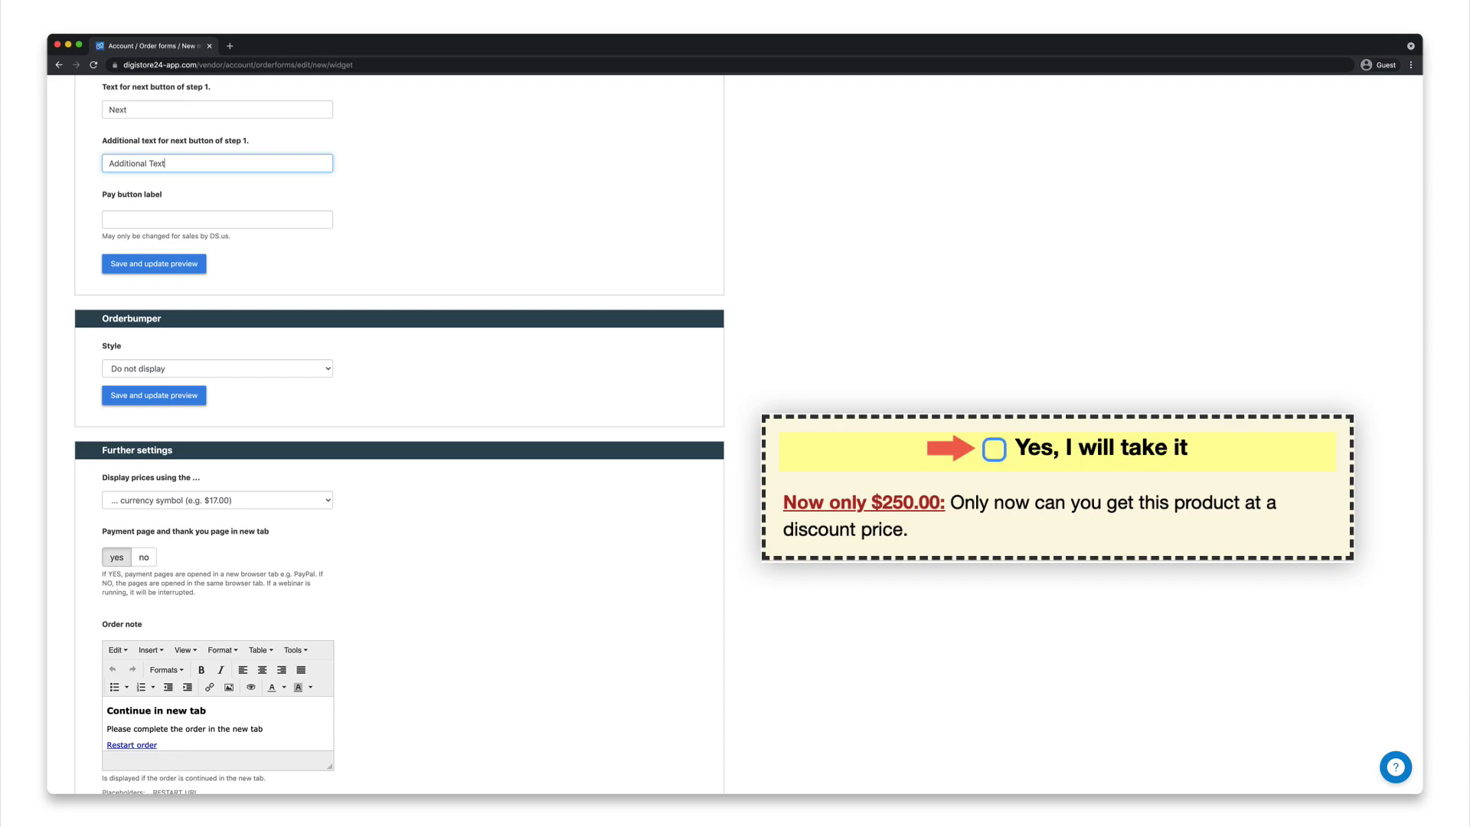
{"action": "left_click", "coordinate": [249, 374]}
{"action": "left_click", "coordinate": [247, 381]}
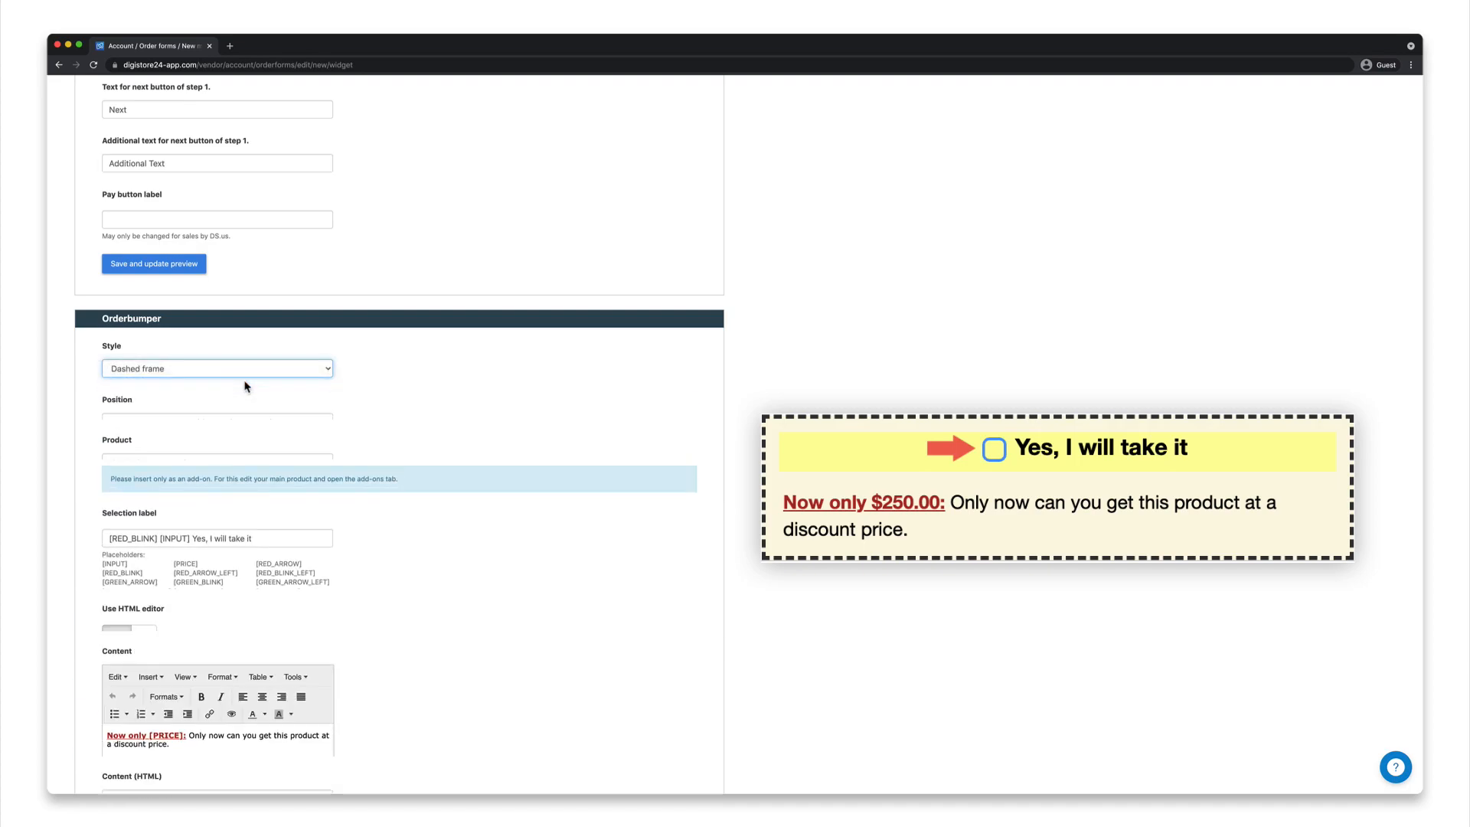
{"action": "left_click", "coordinate": [248, 423]}
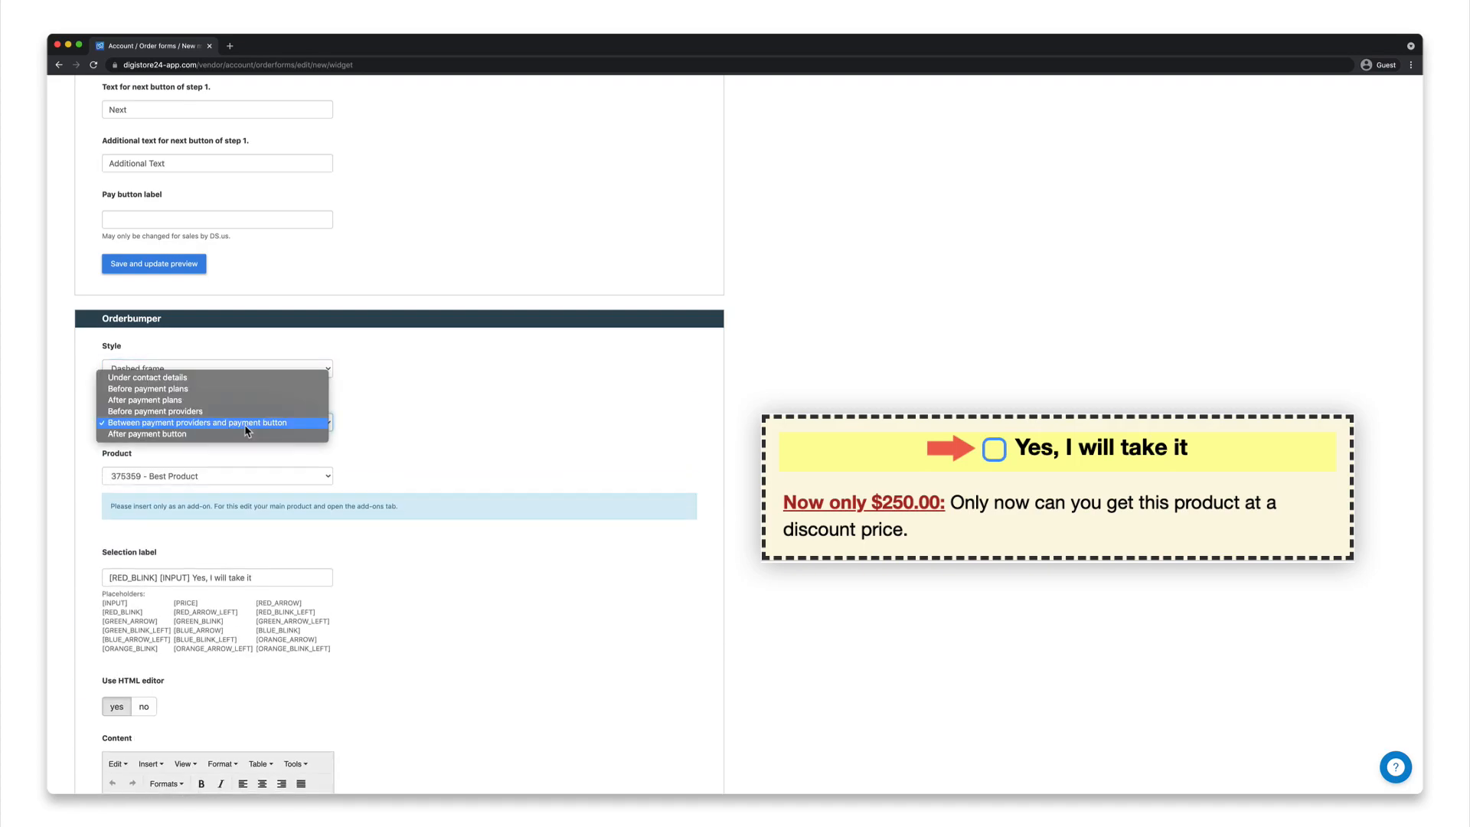
{"action": "left_click", "coordinate": [245, 424]}
{"action": "mouse_move", "coordinate": [271, 579]}
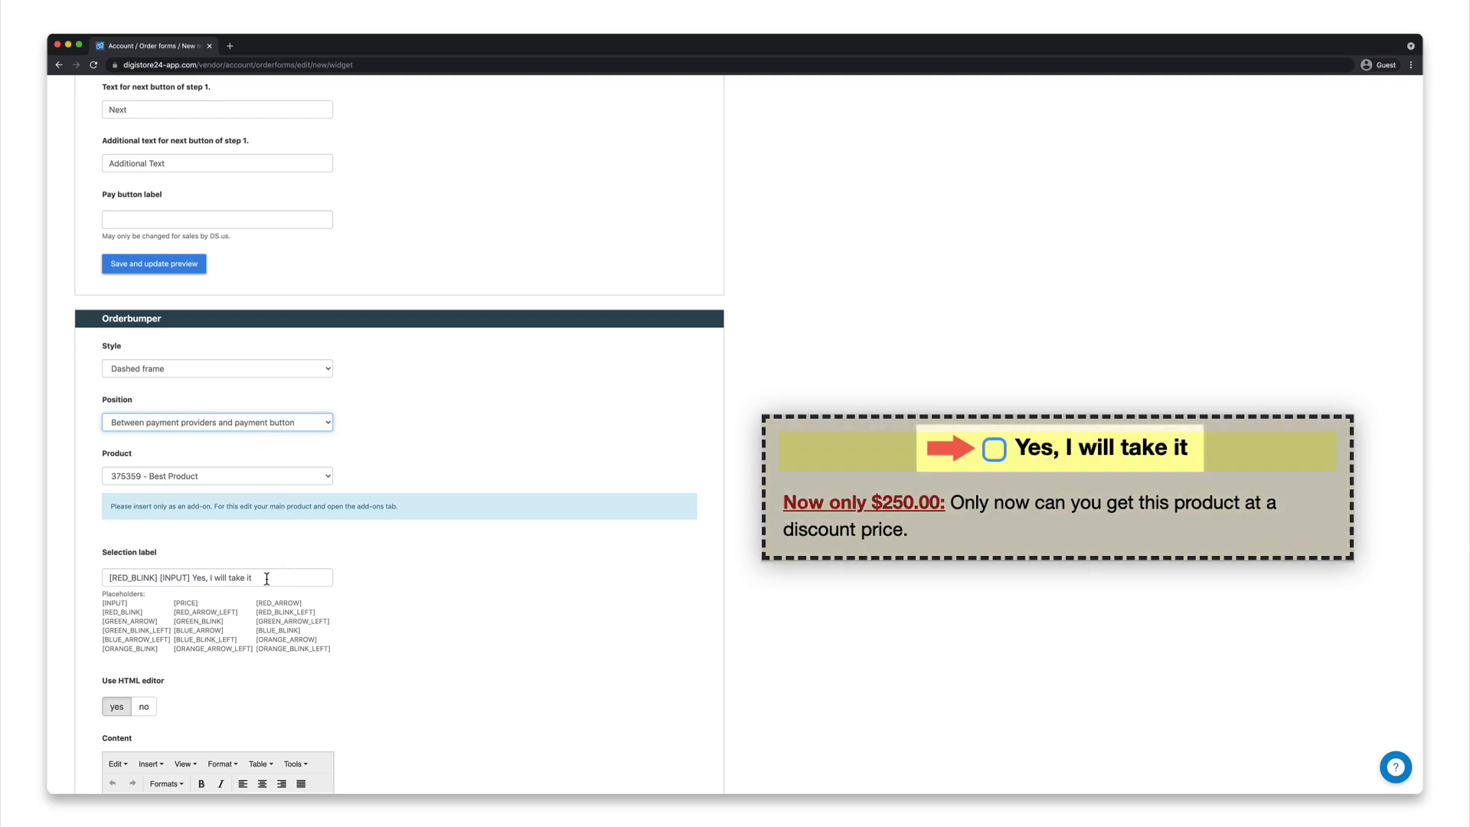
Review the orderbumper's label and content, and select Online Course as its product.
{"action": "scroll", "coordinate": [267, 579], "scroll_direction": "down", "scroll_amount": 6}
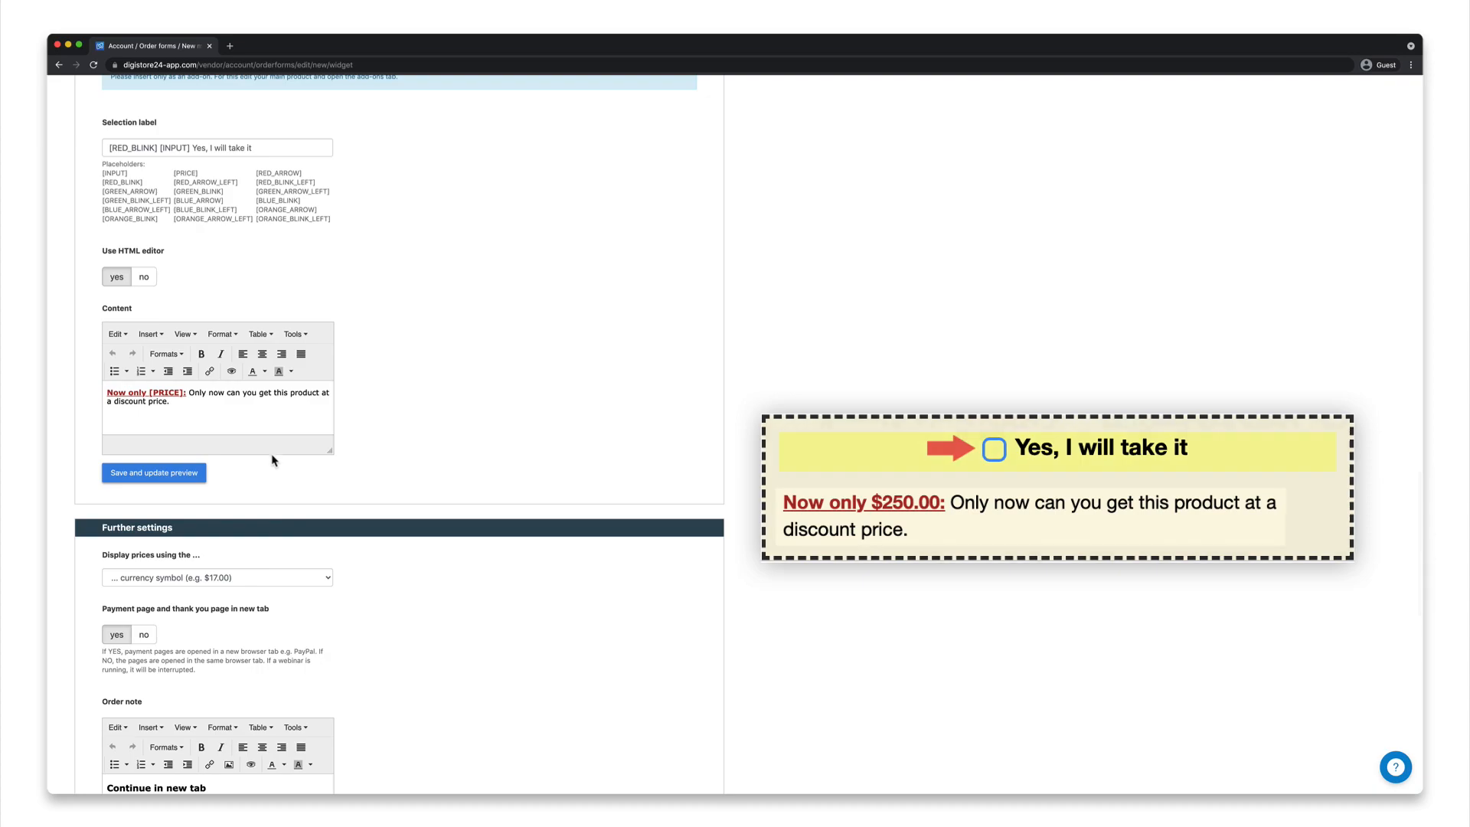
{"action": "scroll", "coordinate": [245, 421], "scroll_direction": "up", "scroll_amount": 4}
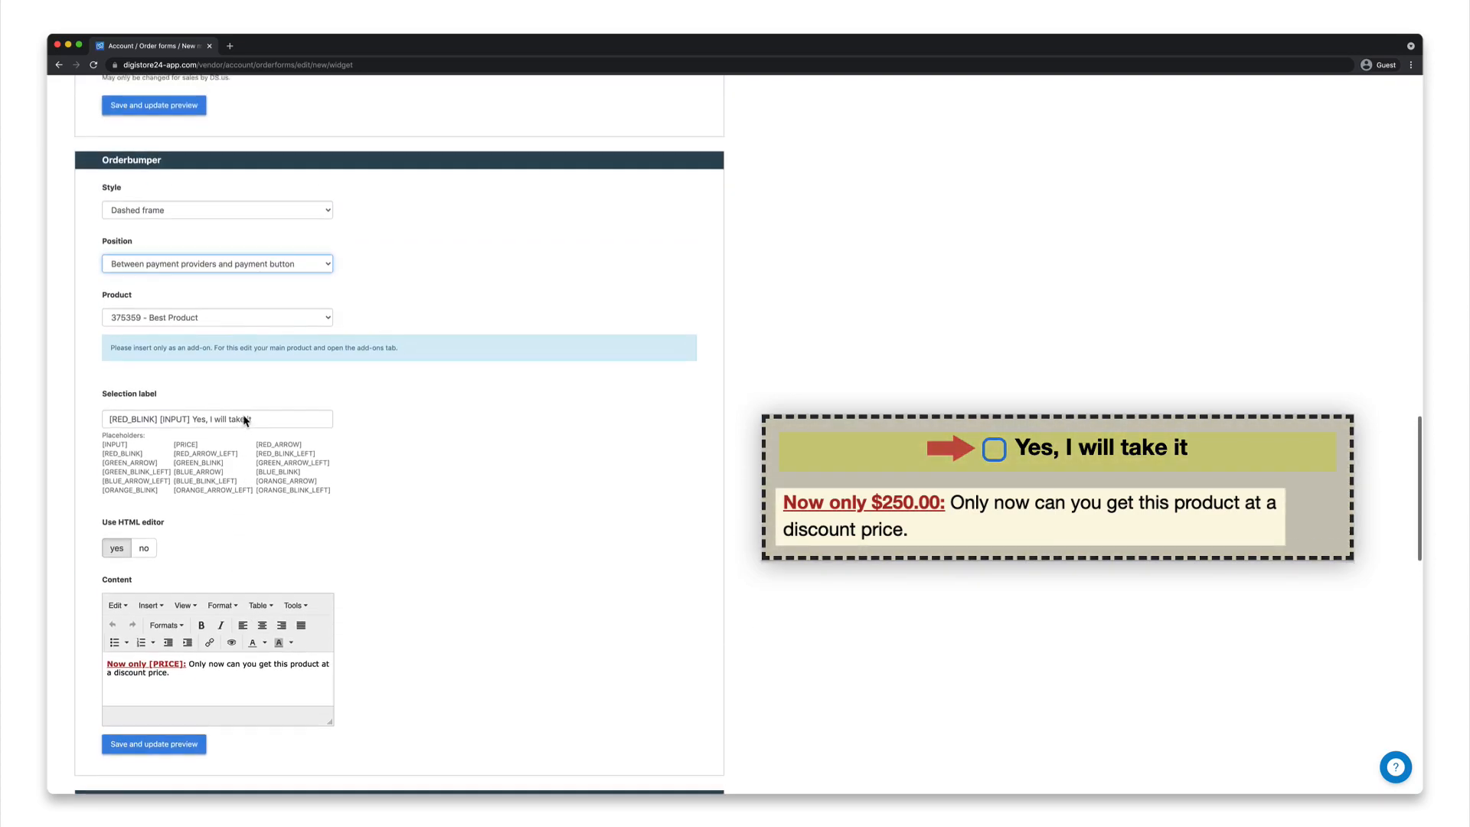
{"action": "left_click", "coordinate": [253, 335]}
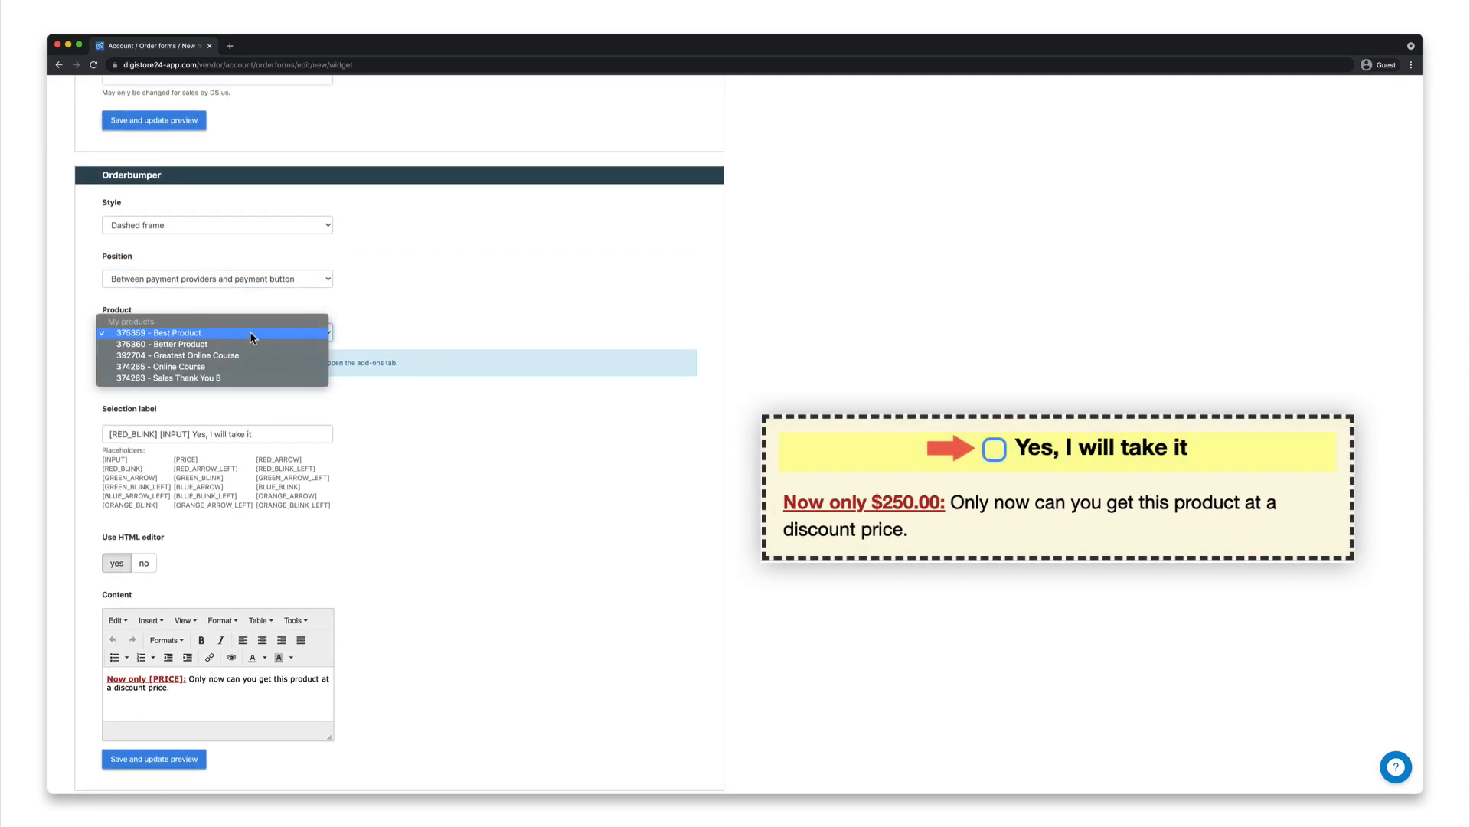
{"action": "left_click", "coordinate": [235, 369]}
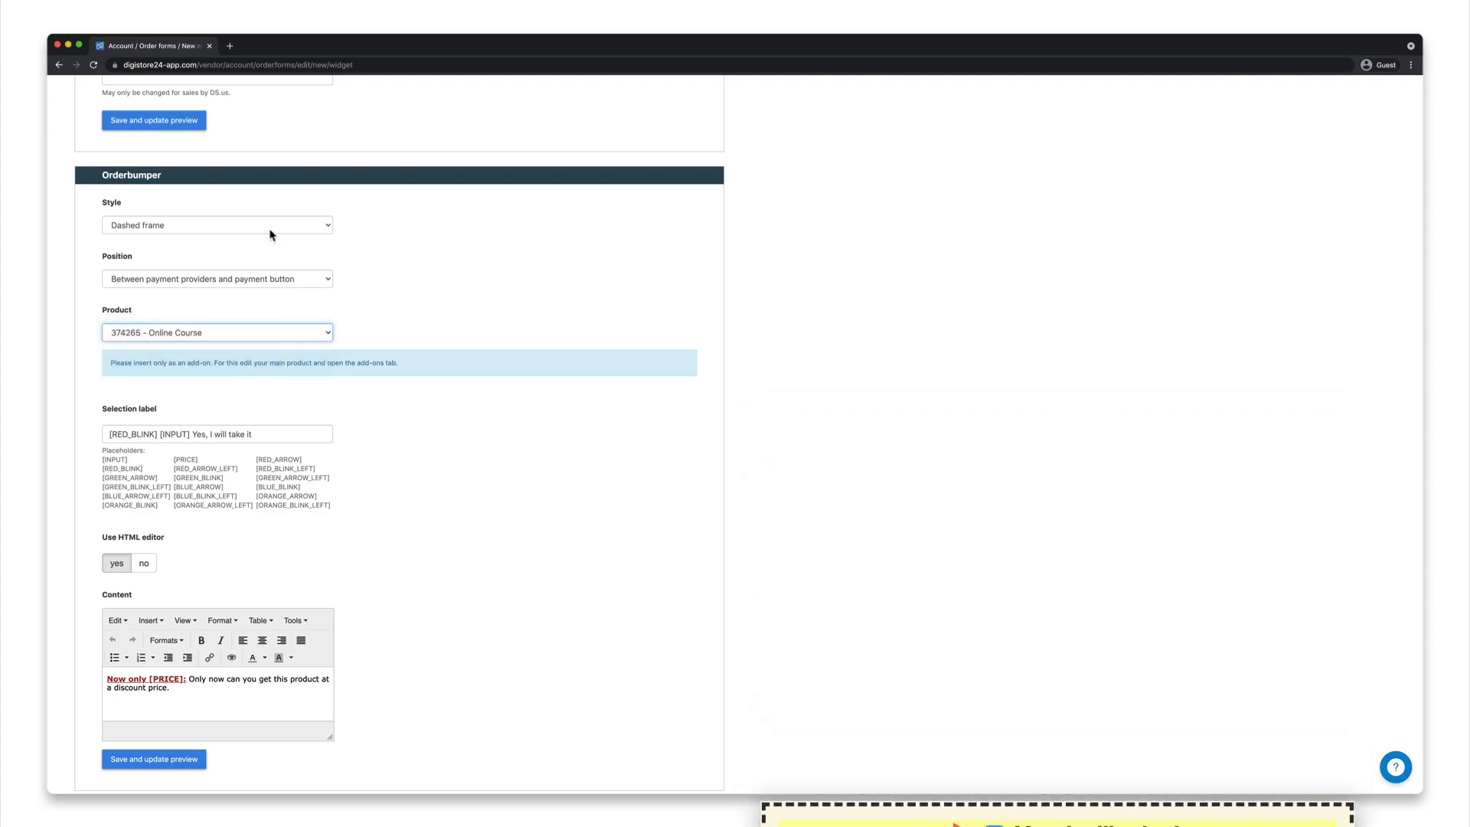
Set the orderbumper style to Do not display, and save the order form to update the preview.
{"action": "left_click", "coordinate": [271, 230]}
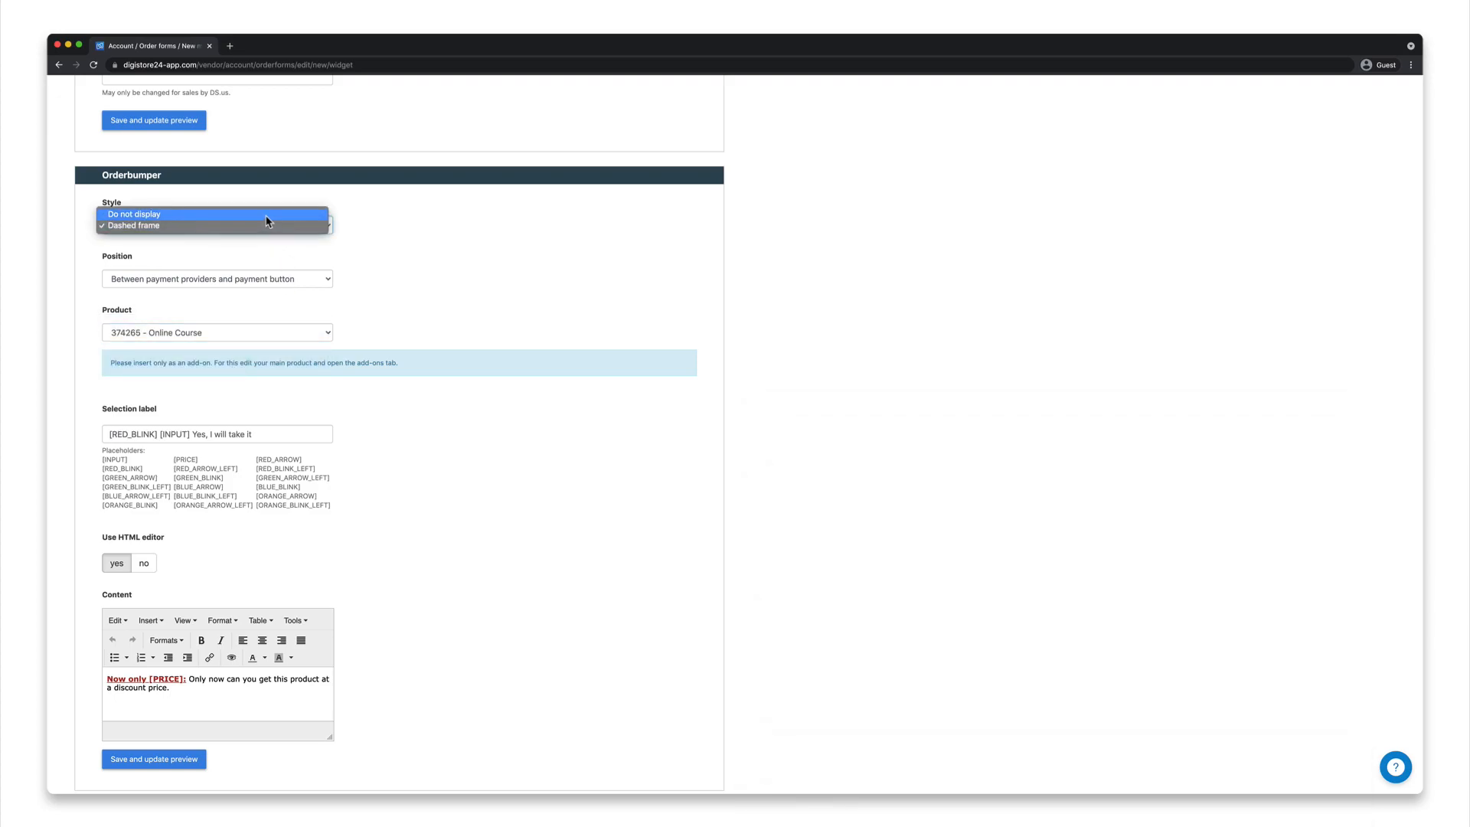
{"action": "left_click", "coordinate": [267, 216]}
{"action": "left_click", "coordinate": [154, 253]}
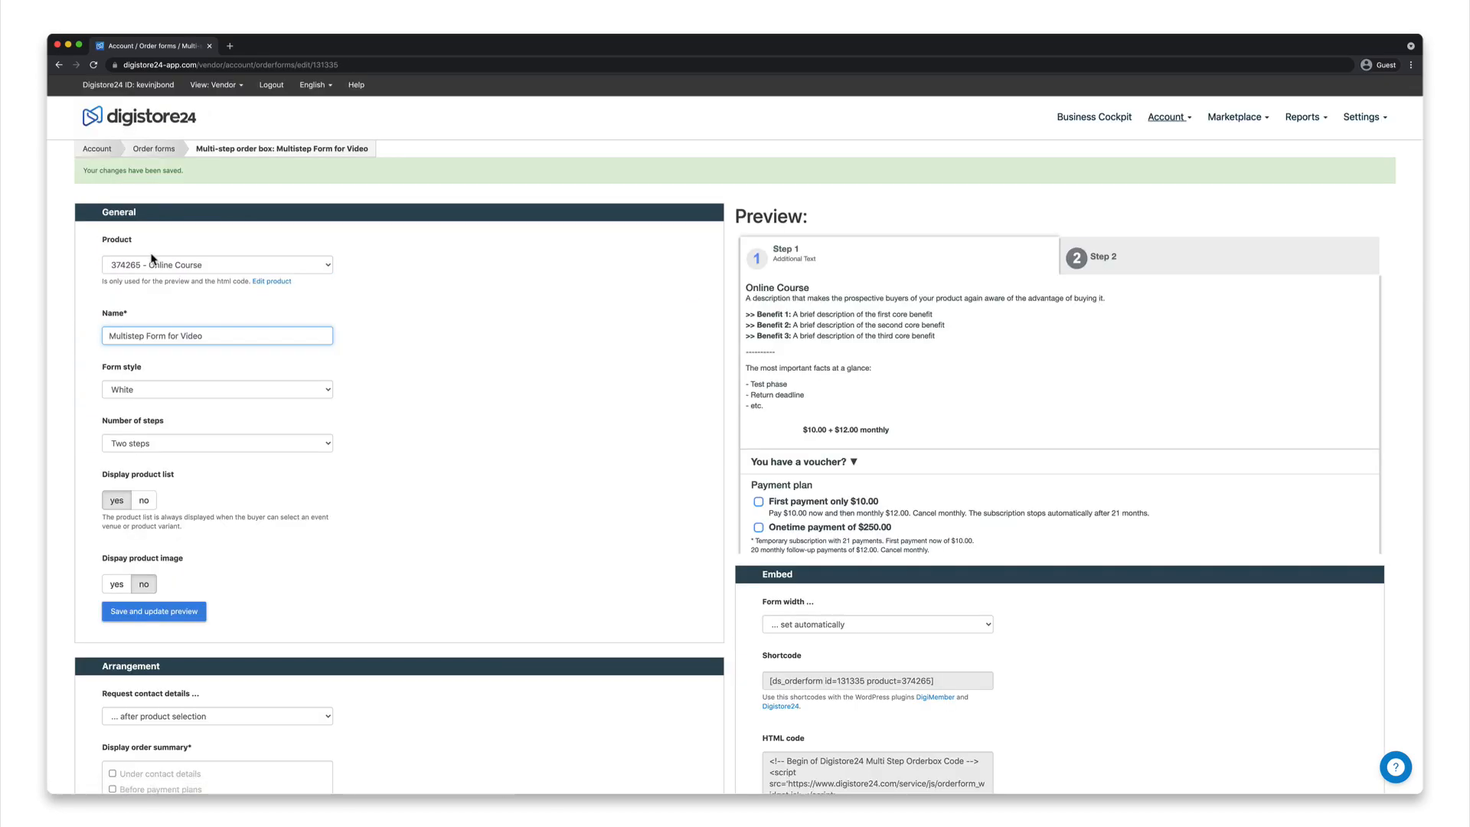
Select the complete HTML code for embedding the order form.
{"action": "scroll", "coordinate": [992, 605], "scroll_direction": "down", "scroll_amount": 5}
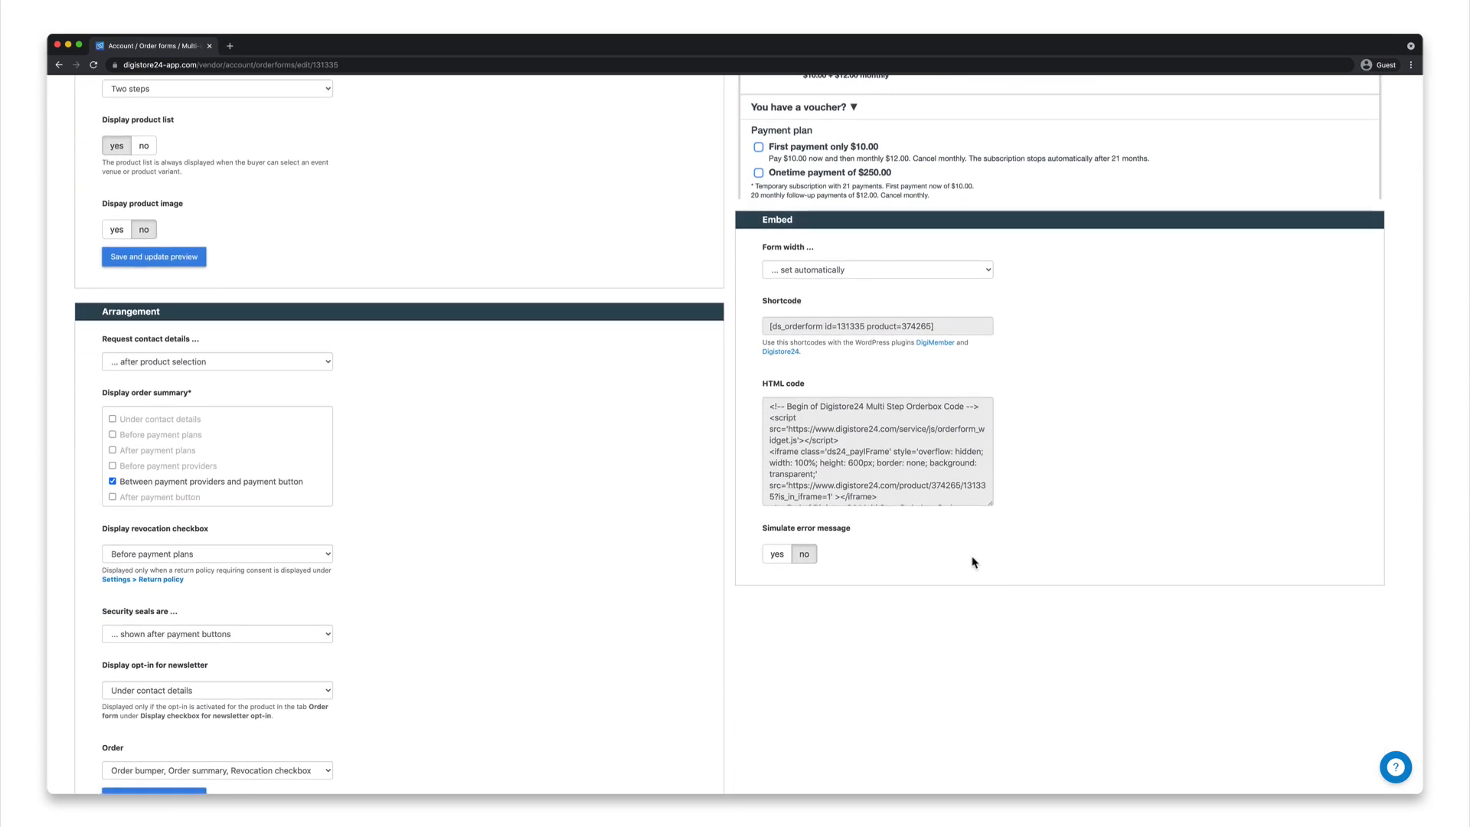
{"action": "left_click", "coordinate": [881, 467]}
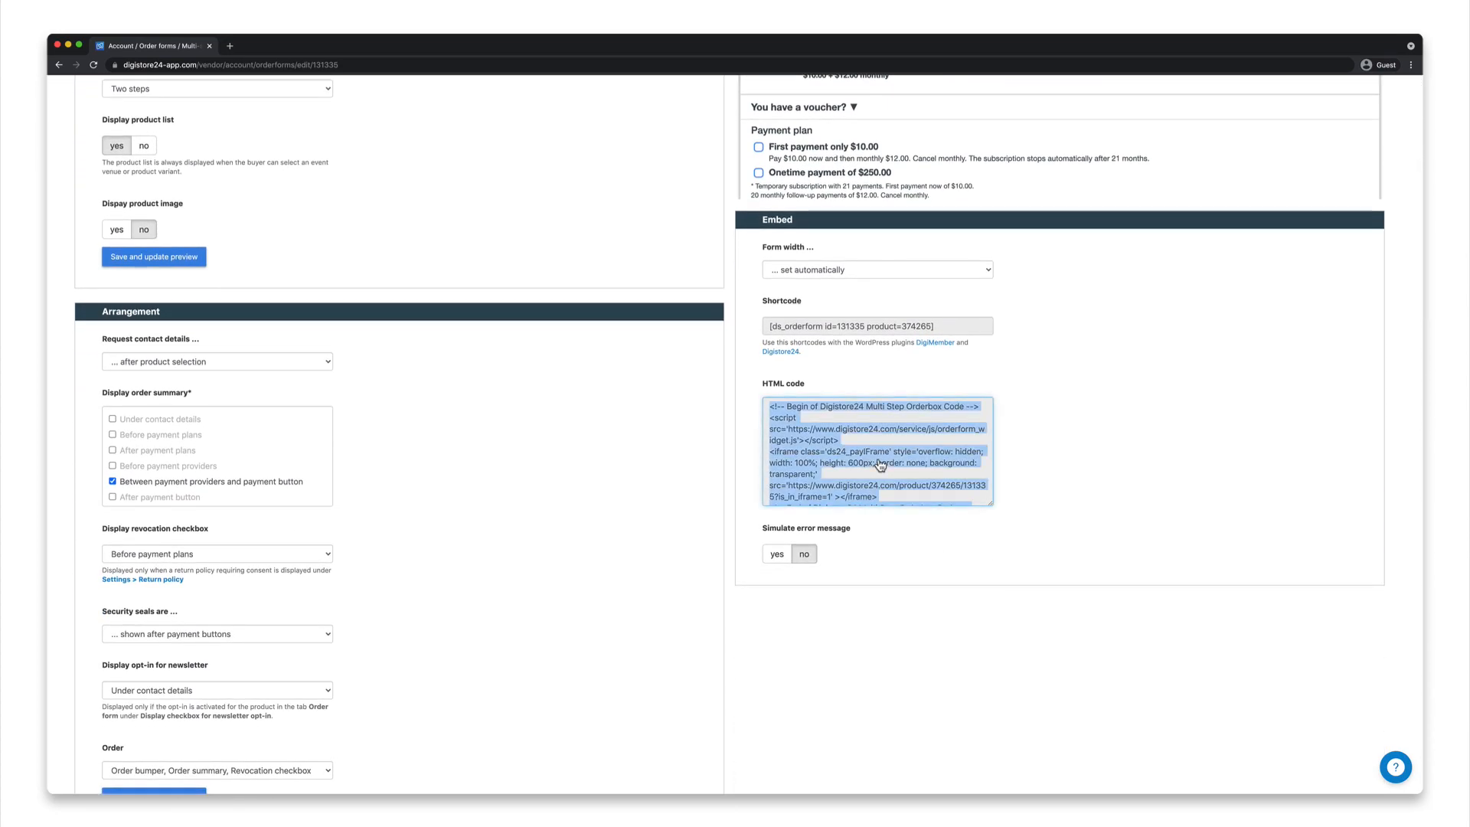
Copy the selected HTML code for embedding the order form.
{"action": "right_click", "coordinate": [881, 465]}
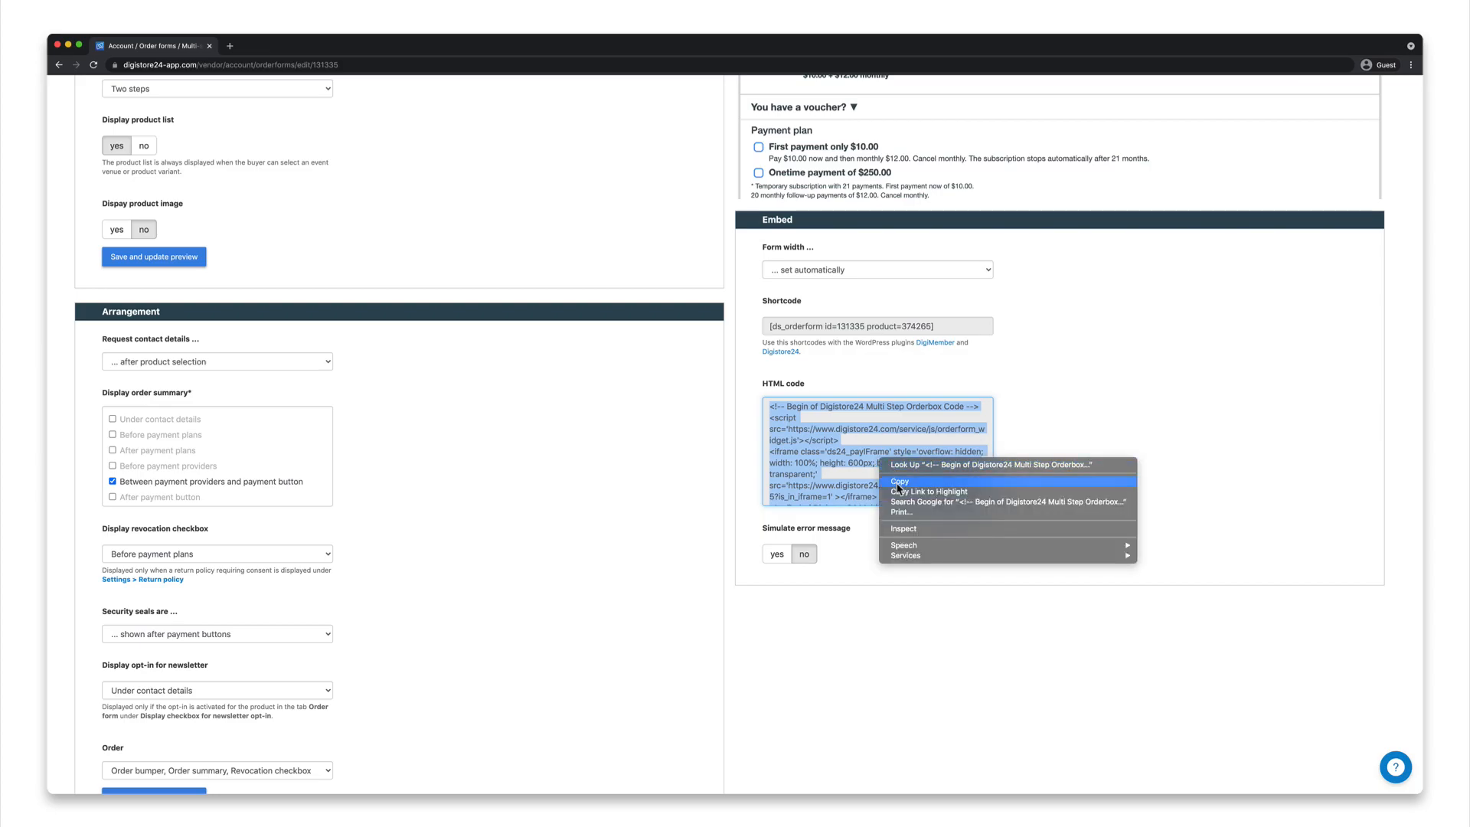
{"action": "left_click", "coordinate": [899, 483]}
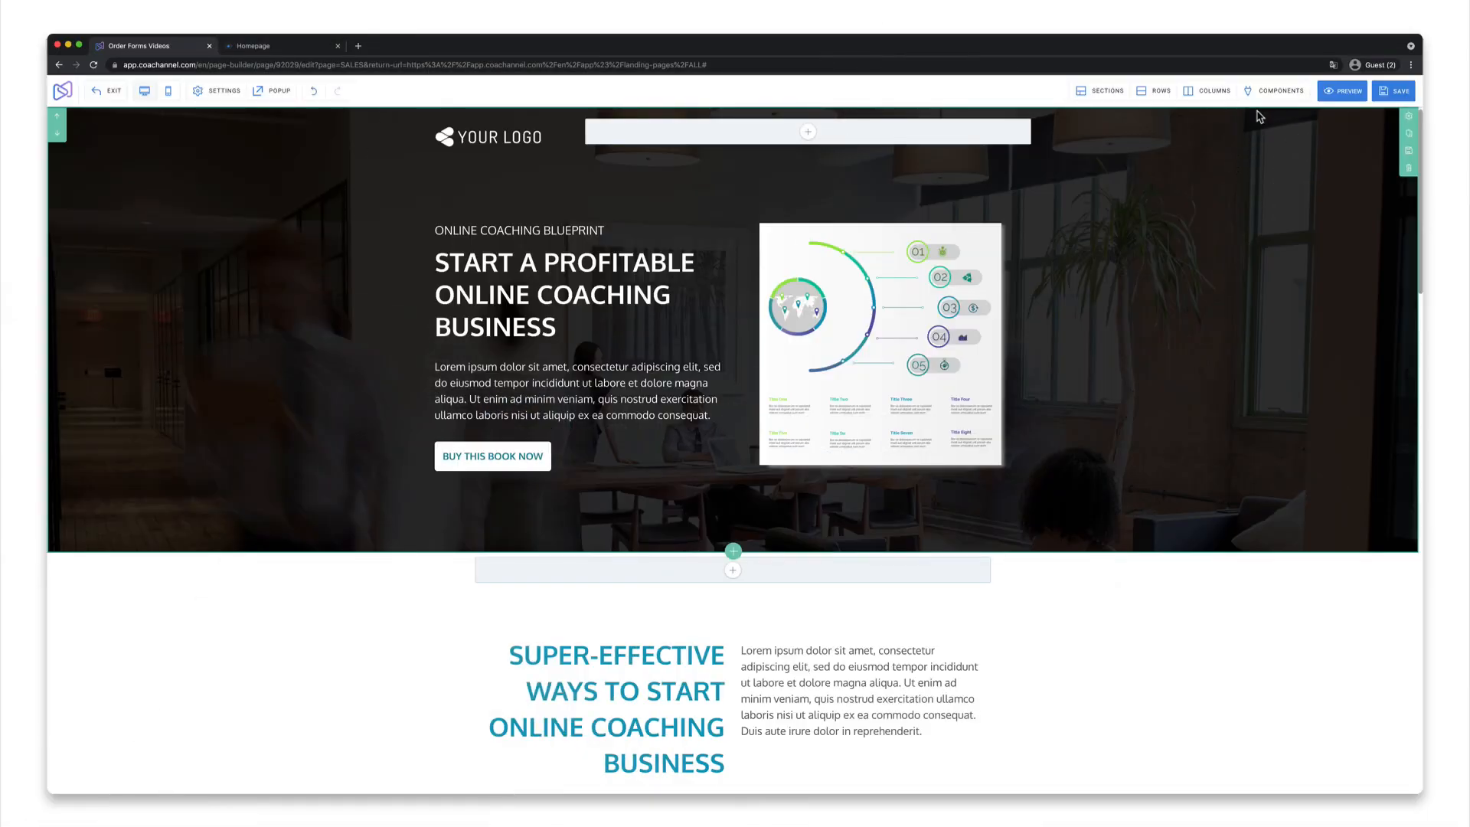
Switch to the Coachannel page builder, search the components for "multi", and place a Multistep order box above the hero section's image.
{"action": "left_click", "coordinate": [1275, 90]}
{"action": "left_click", "coordinate": [1267, 118]}
{"action": "type", "text": "multi"}
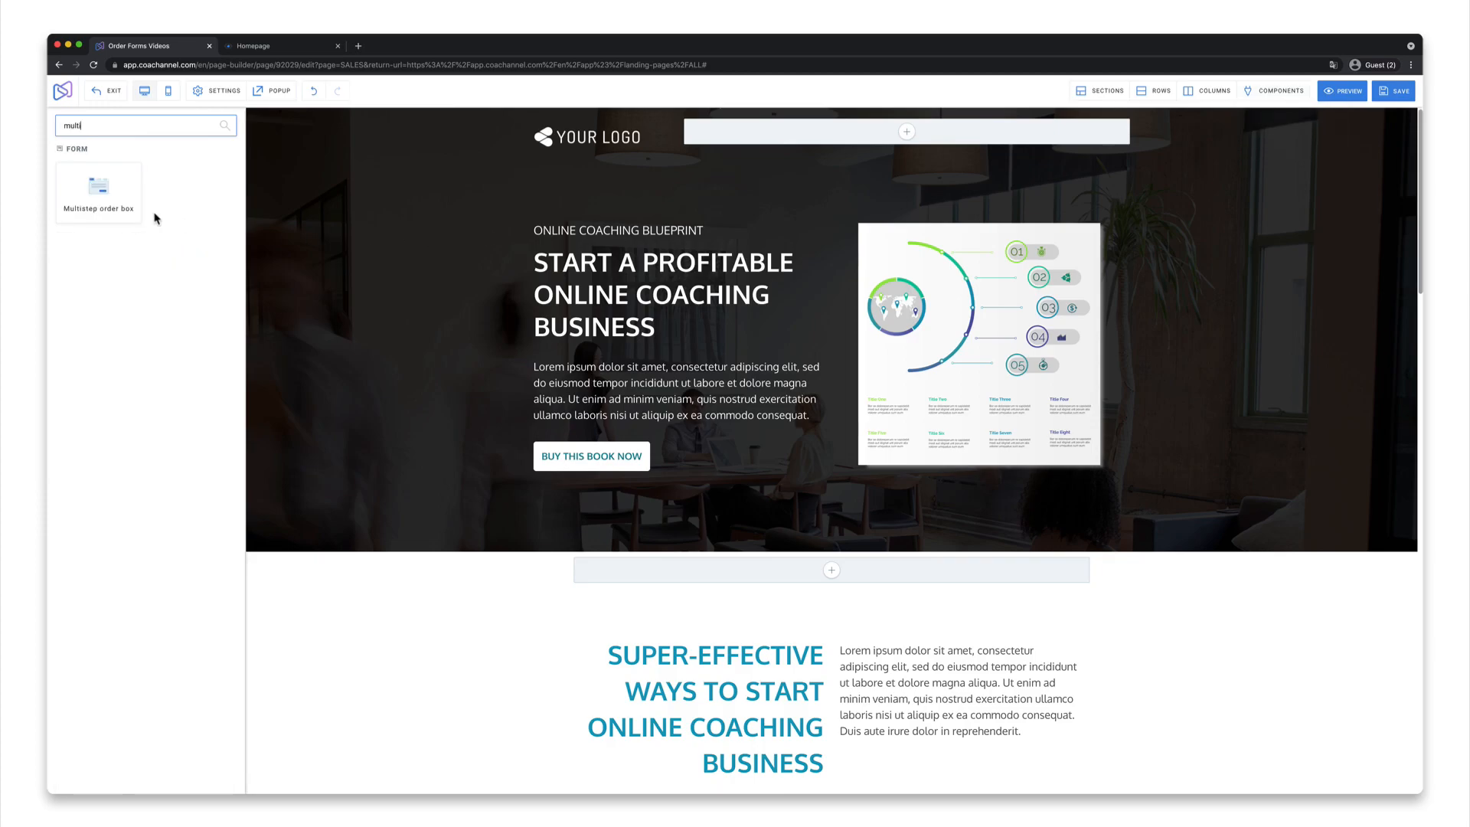
{"action": "left_click_drag", "start_coordinate": [137, 207], "coordinate": [848, 232]}
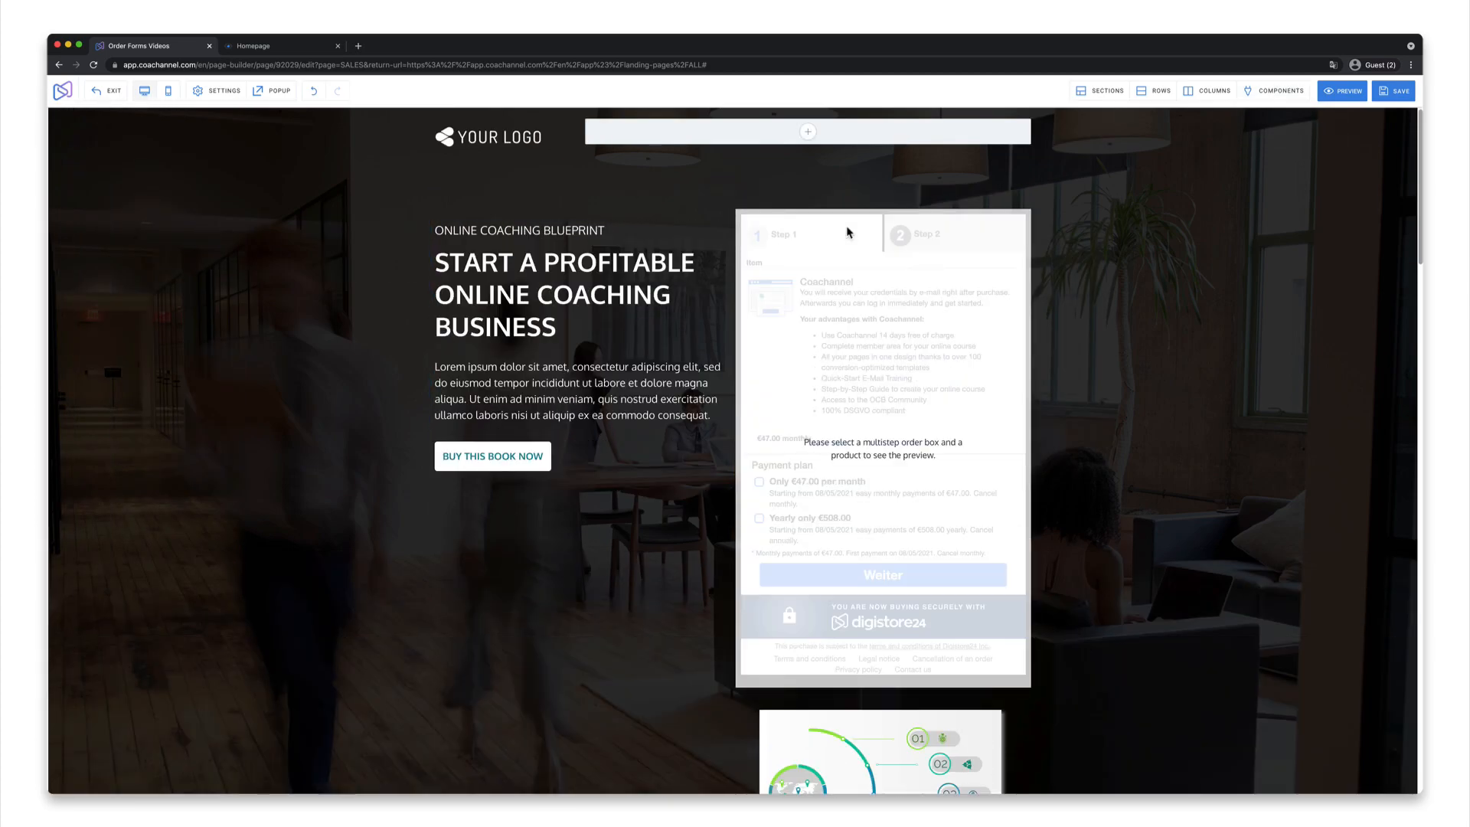
Add a custom HTML/JavaScript component above the multistep order box and paste the copied embed code into its code editor.
{"action": "left_click", "coordinate": [1265, 119]}
{"action": "type", "text": "html"}
{"action": "left_click_drag", "start_coordinate": [98, 189], "coordinate": [885, 217]}
{"action": "left_click", "coordinate": [884, 216]}
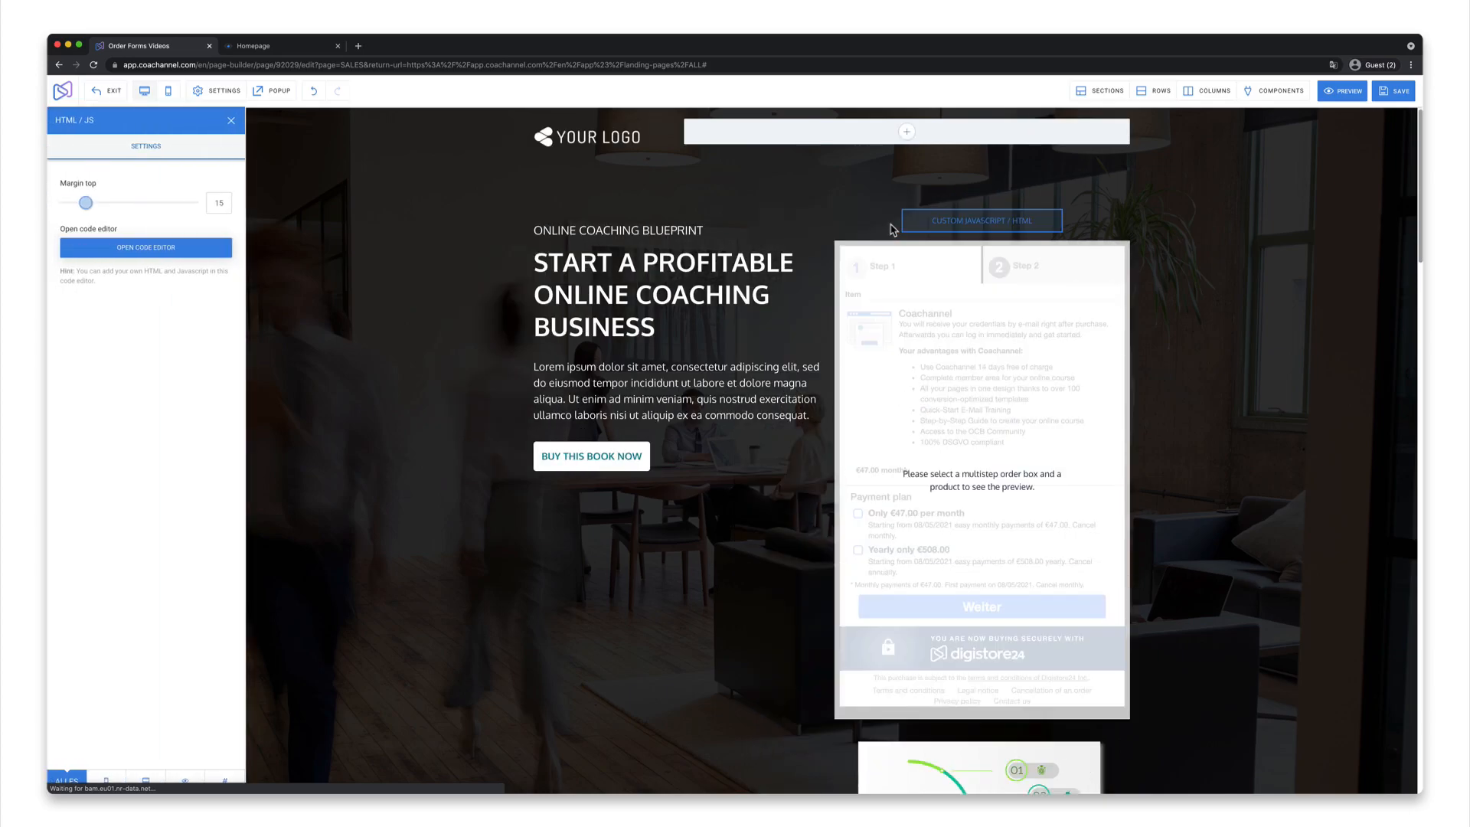
{"action": "left_click", "coordinate": [203, 253]}
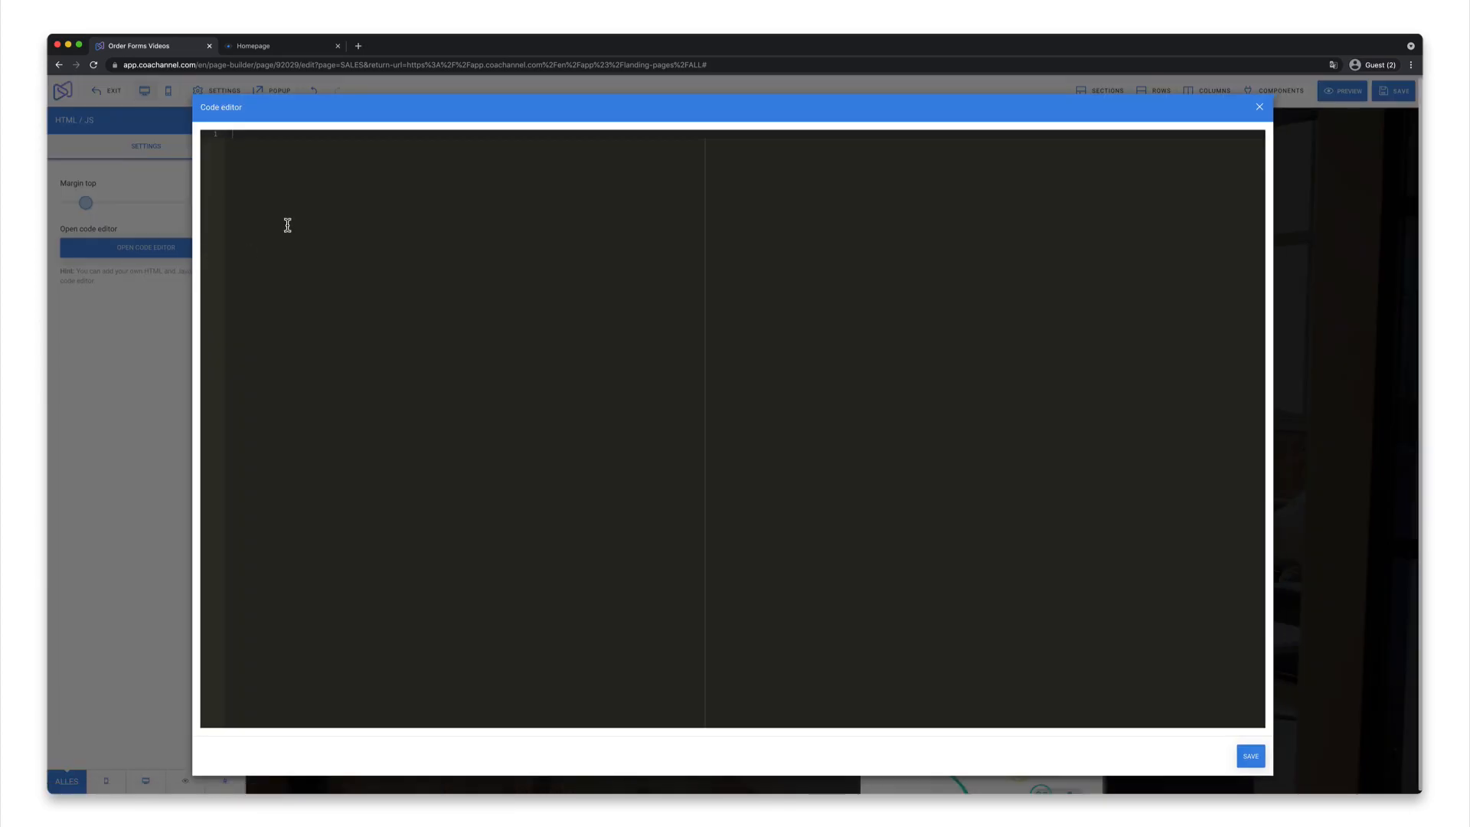
{"action": "key", "text": "super+v"}
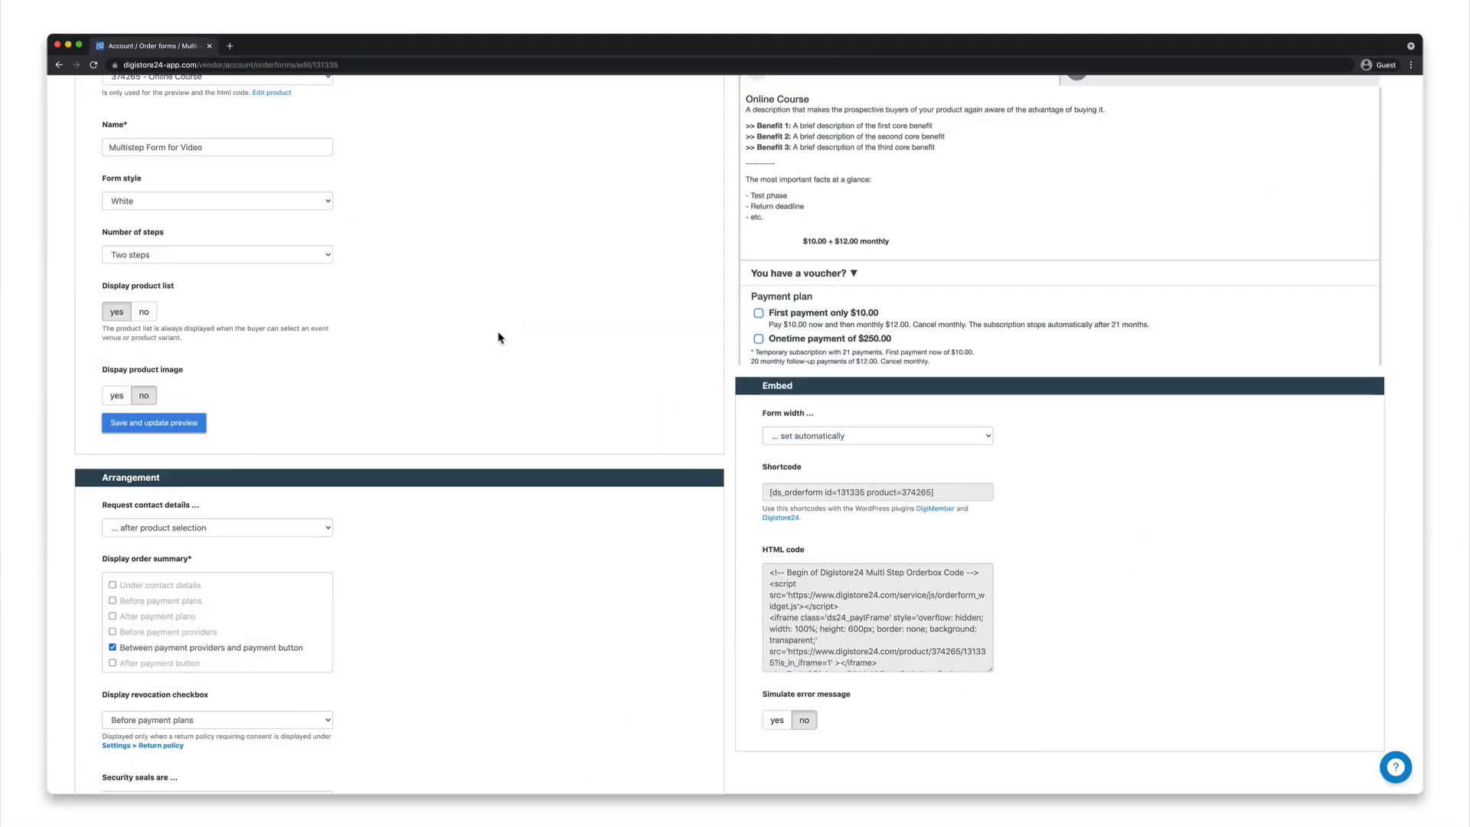
In the Digistore24 order form, set the embed form width manually to 500 px, and save to update the preview.
{"action": "left_click", "coordinate": [868, 443]}
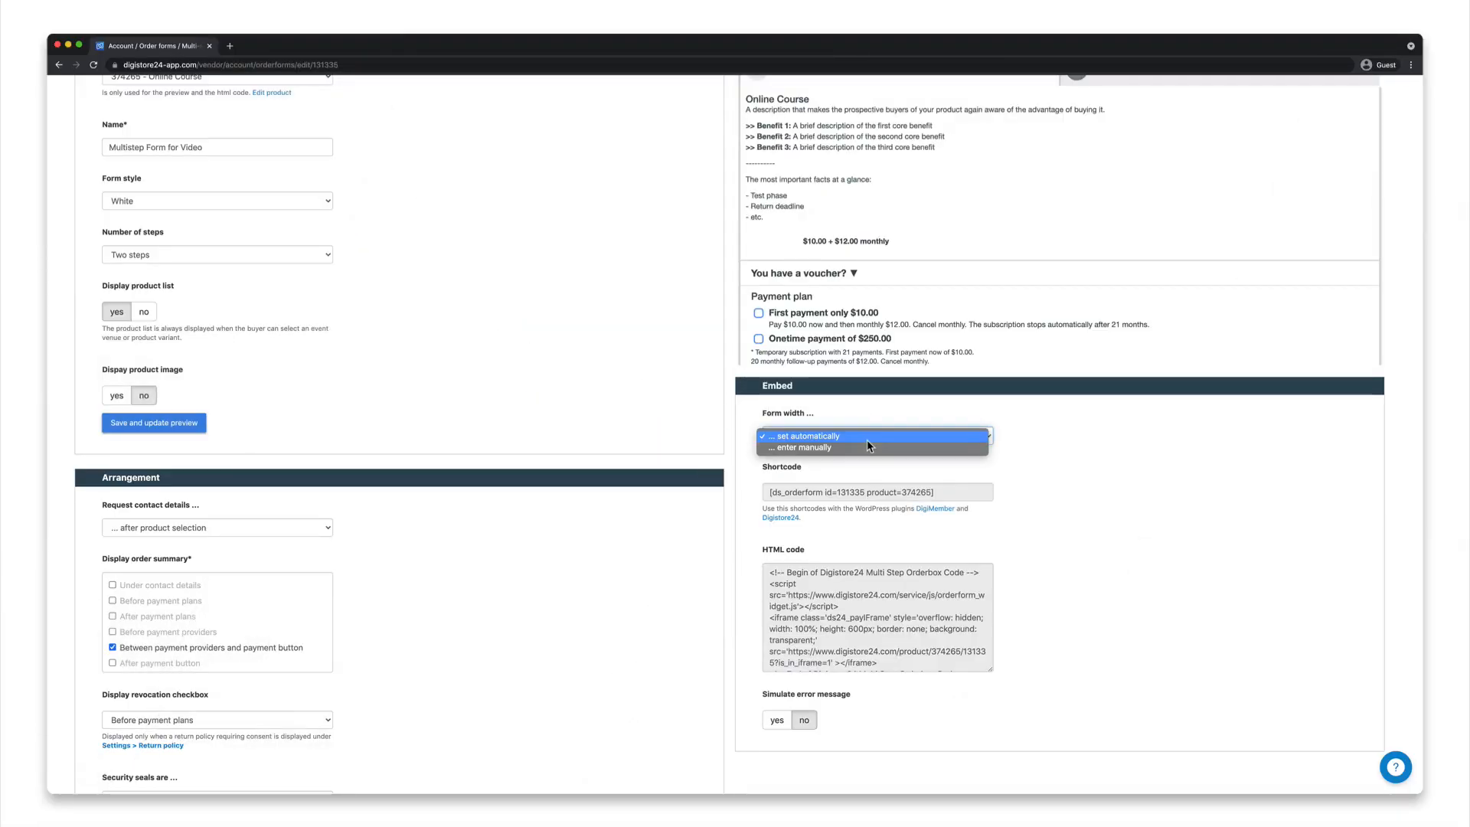
{"action": "left_click", "coordinate": [862, 451]}
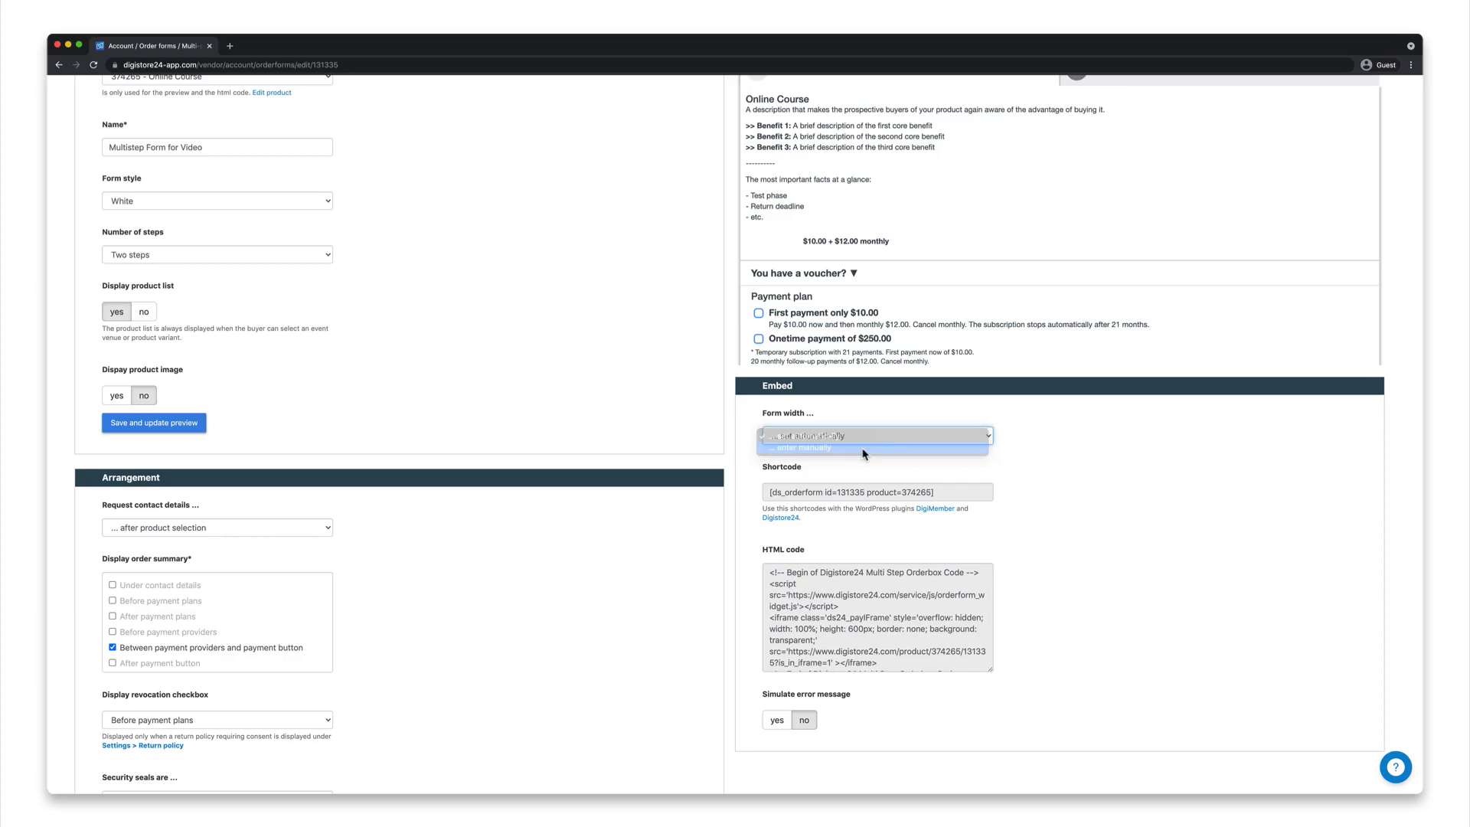
{"action": "left_click", "coordinate": [775, 492]}
{"action": "key", "text": "BackSpace"}
{"action": "type", "text": "500"}
{"action": "left_click", "coordinate": [161, 426]}
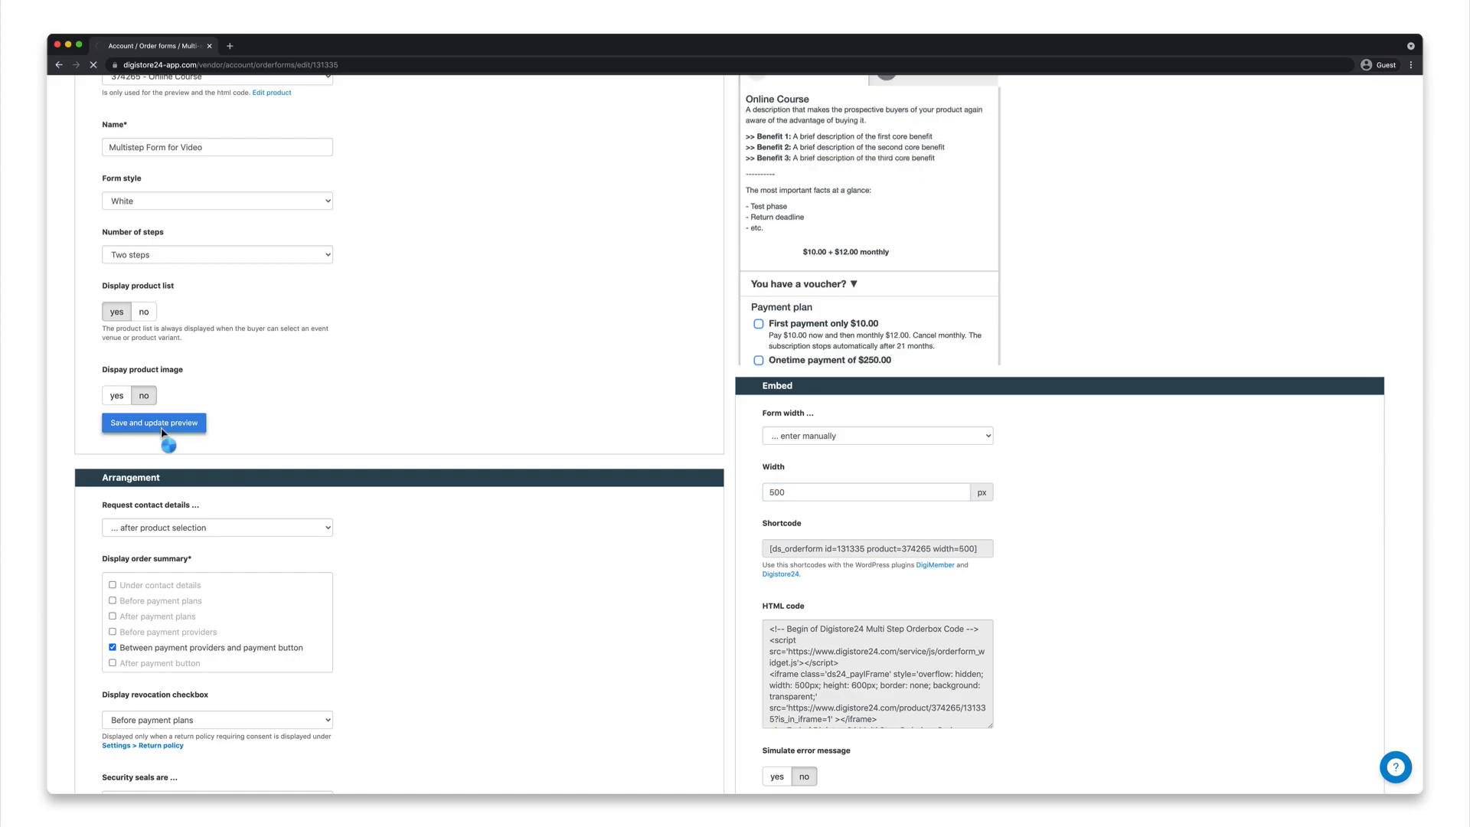
Select the complete HTML embed code generated for the 500 px form width.
{"action": "scroll", "coordinate": [810, 590], "scroll_direction": "down", "scroll_amount": 3}
{"action": "left_click", "coordinate": [884, 646]}
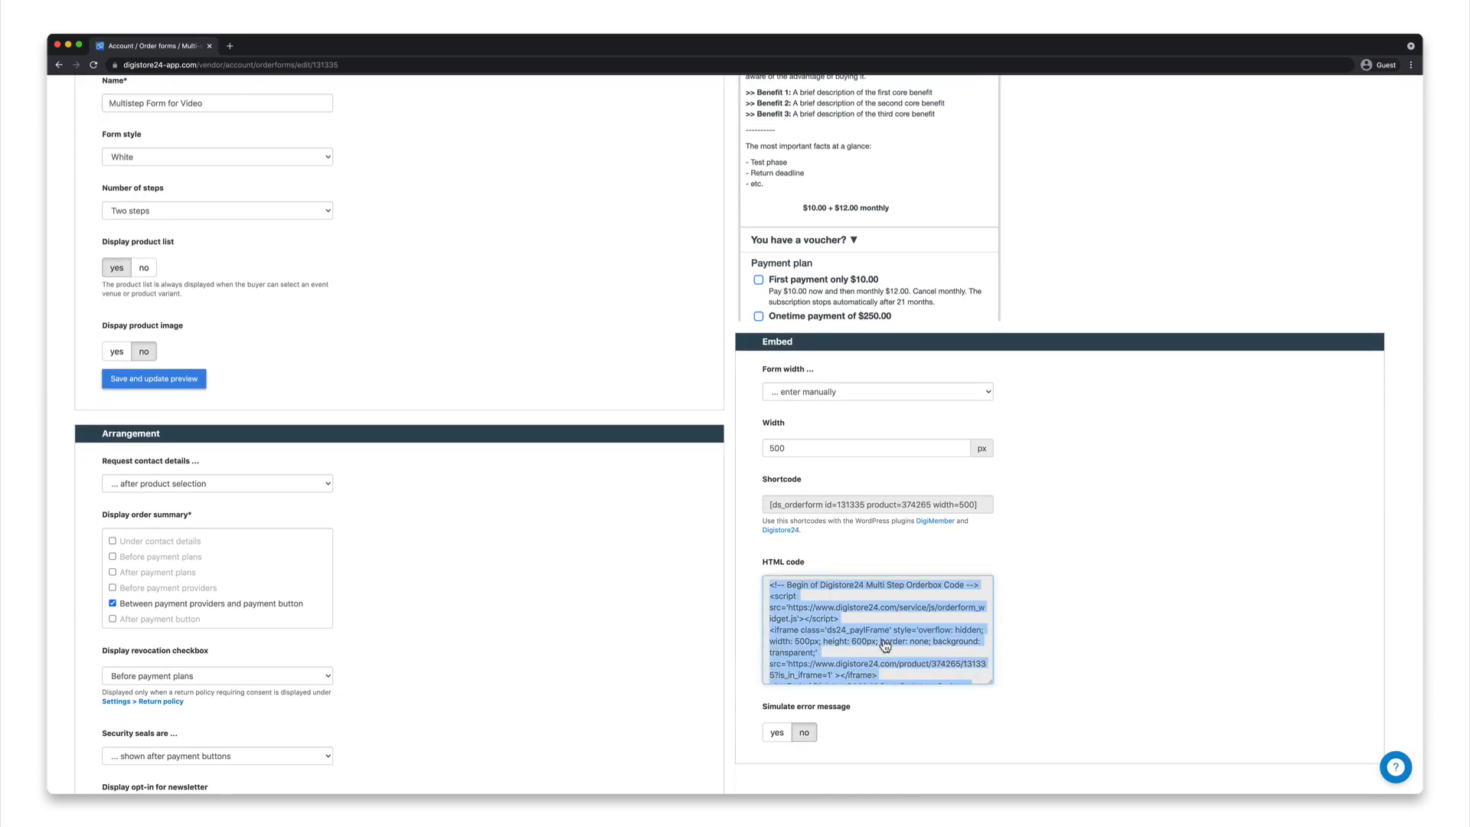